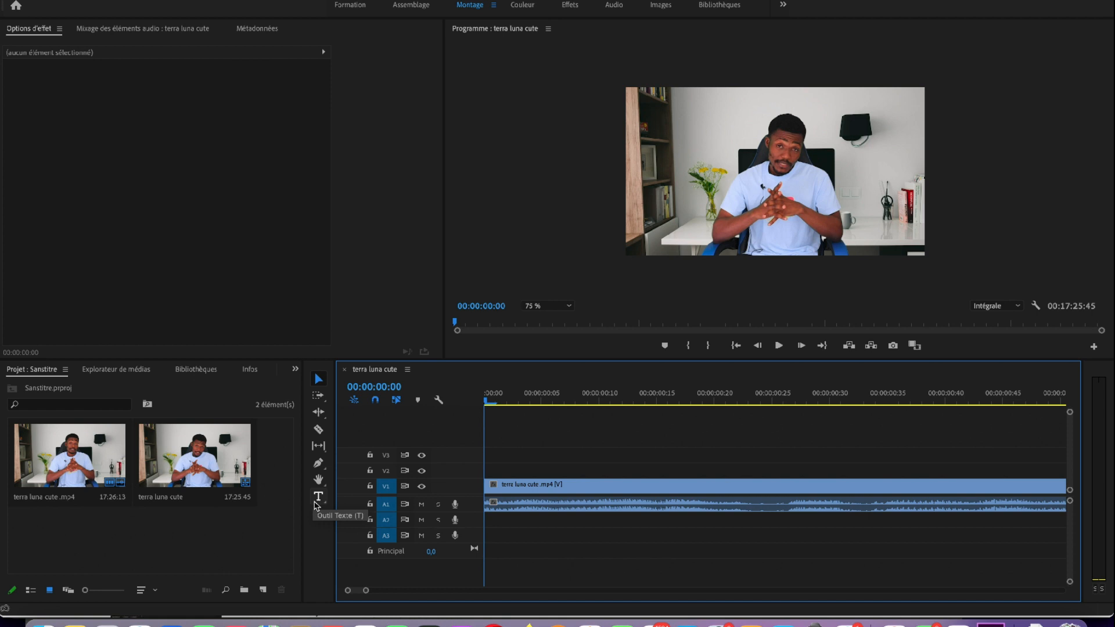
Add the text "jkhgghjklòl" over the upper part of the video frame with the Text tool and select it.
click(317, 501)
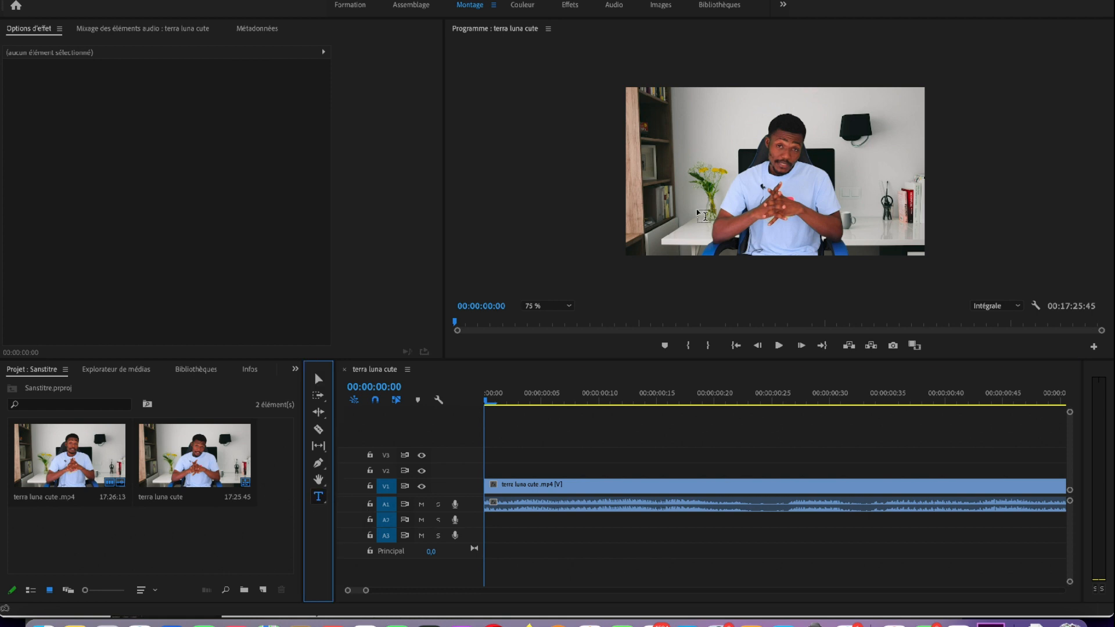
click(671, 119)
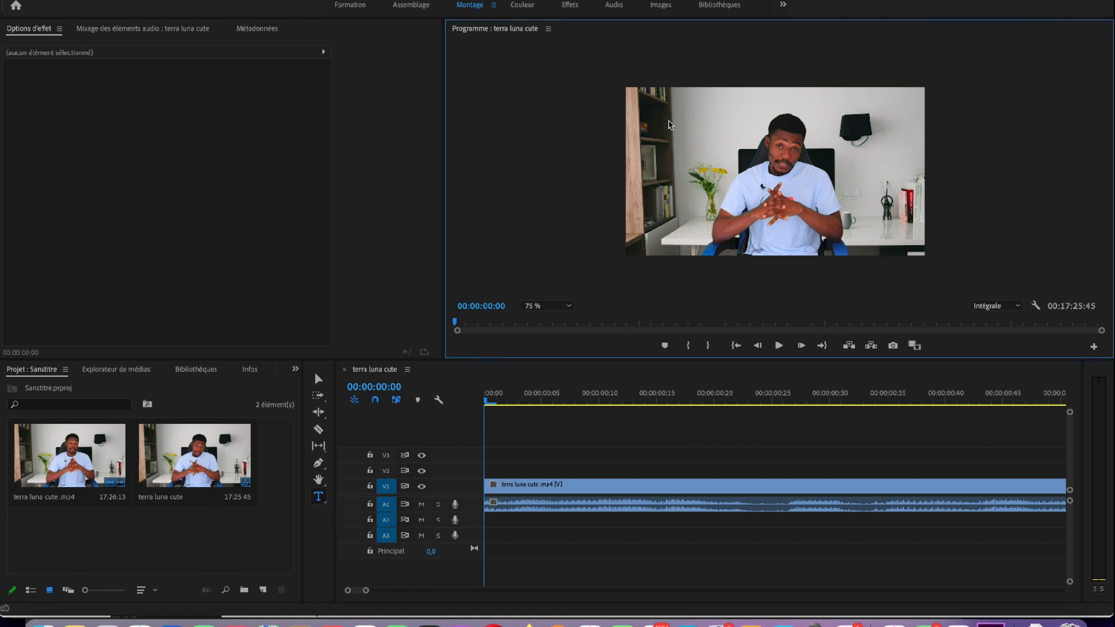
text(jkhgghjklòl)
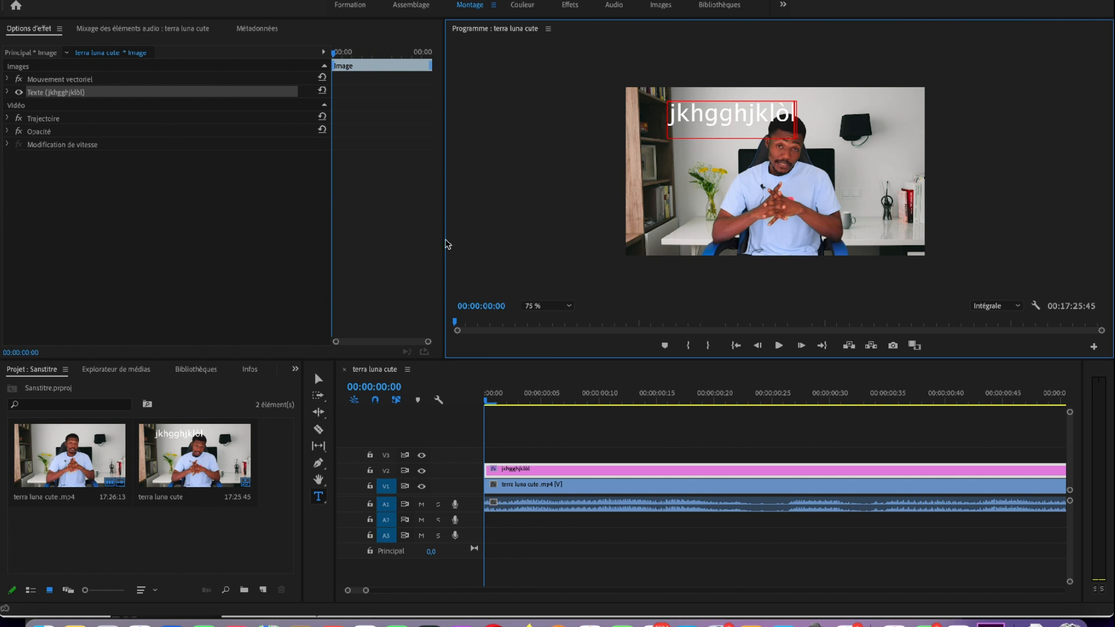
key(ctrl+a)
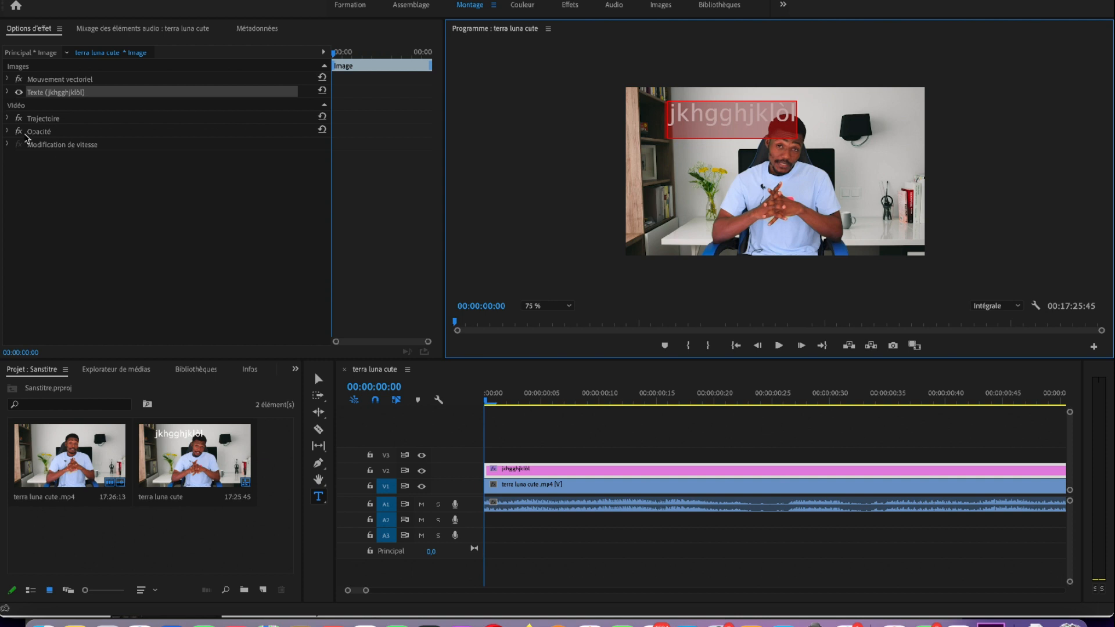
Try the Eclaircir and Produit blend modes on the text graphic and restore its blend mode to Normal.
click(6, 131)
click(212, 170)
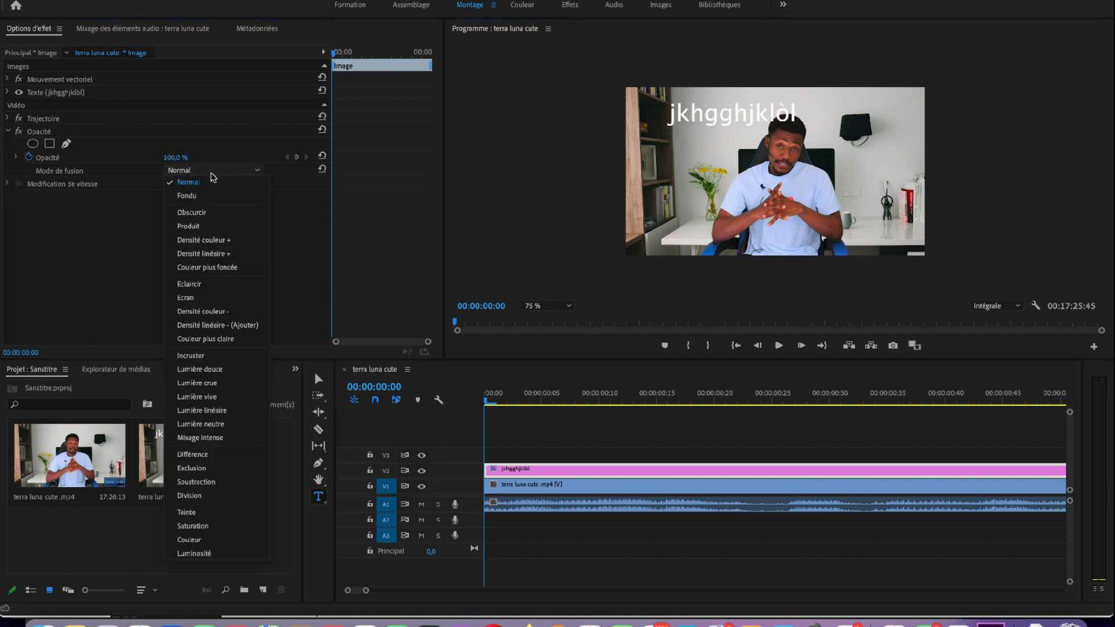
click(218, 285)
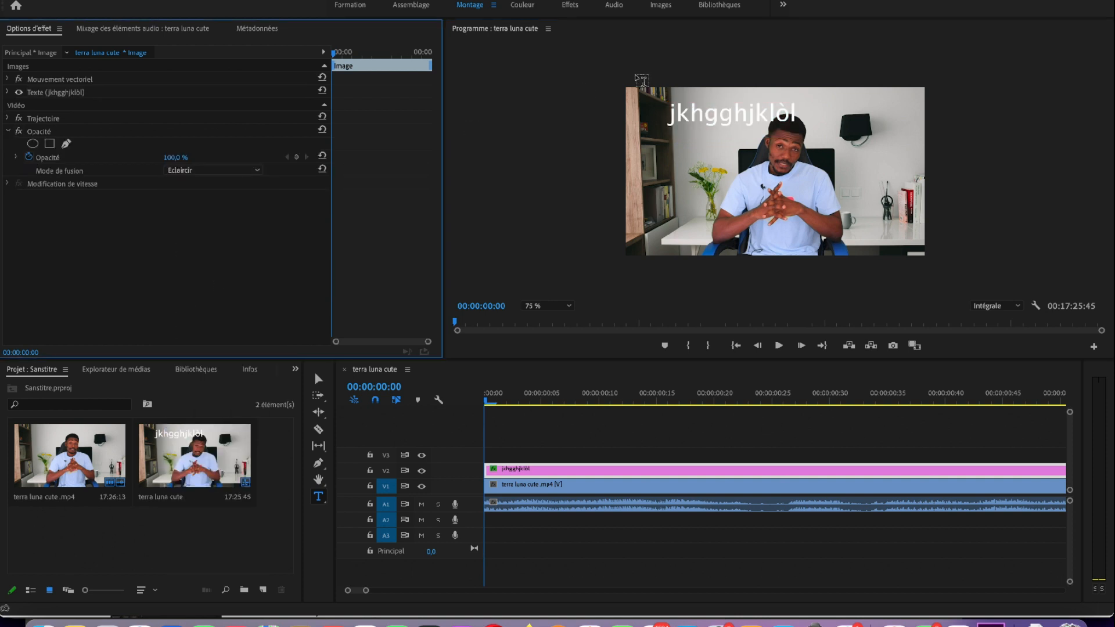
click(718, 121)
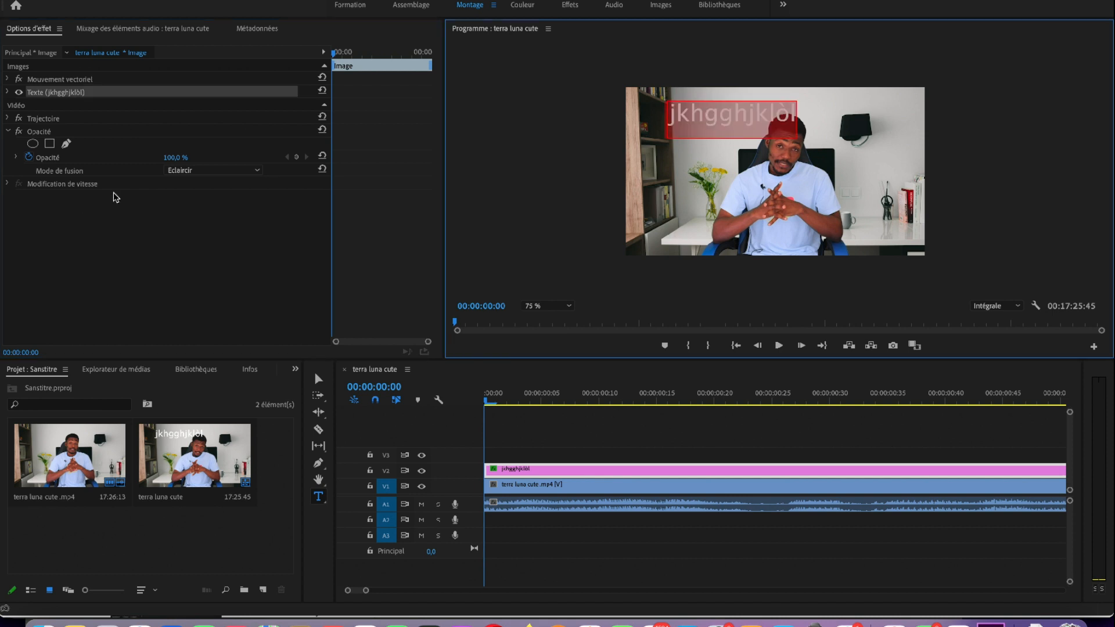
click(197, 171)
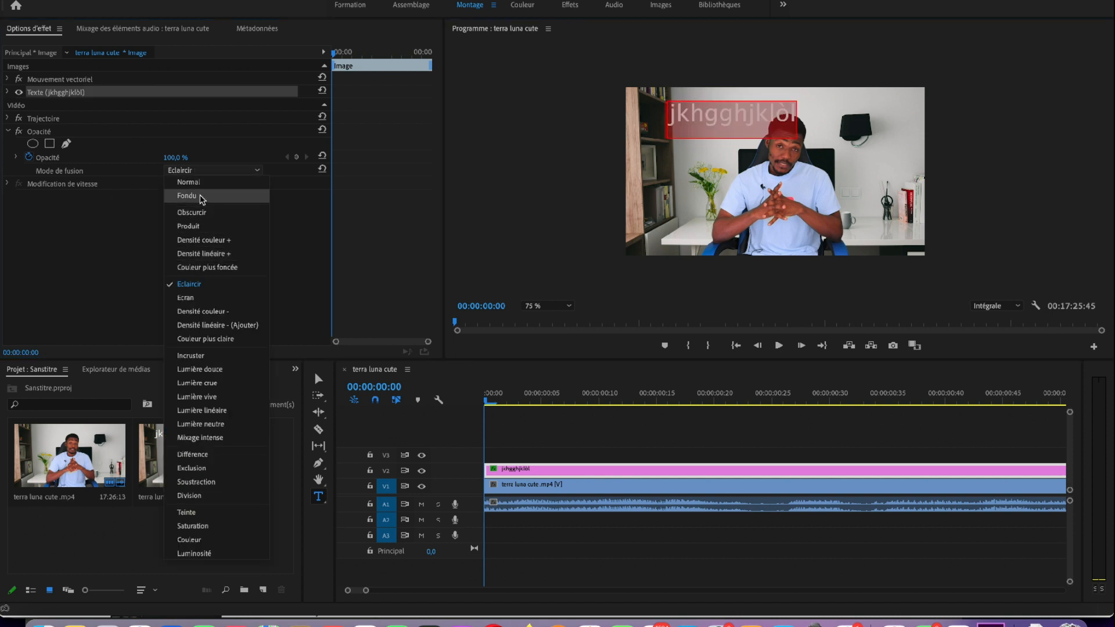
click(196, 227)
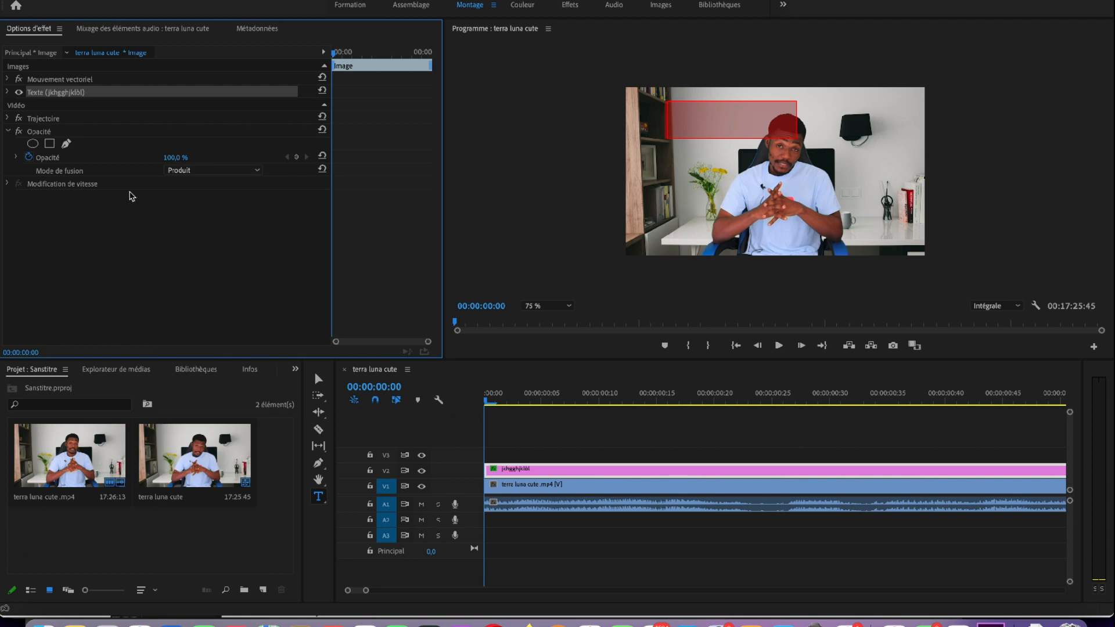
click(224, 174)
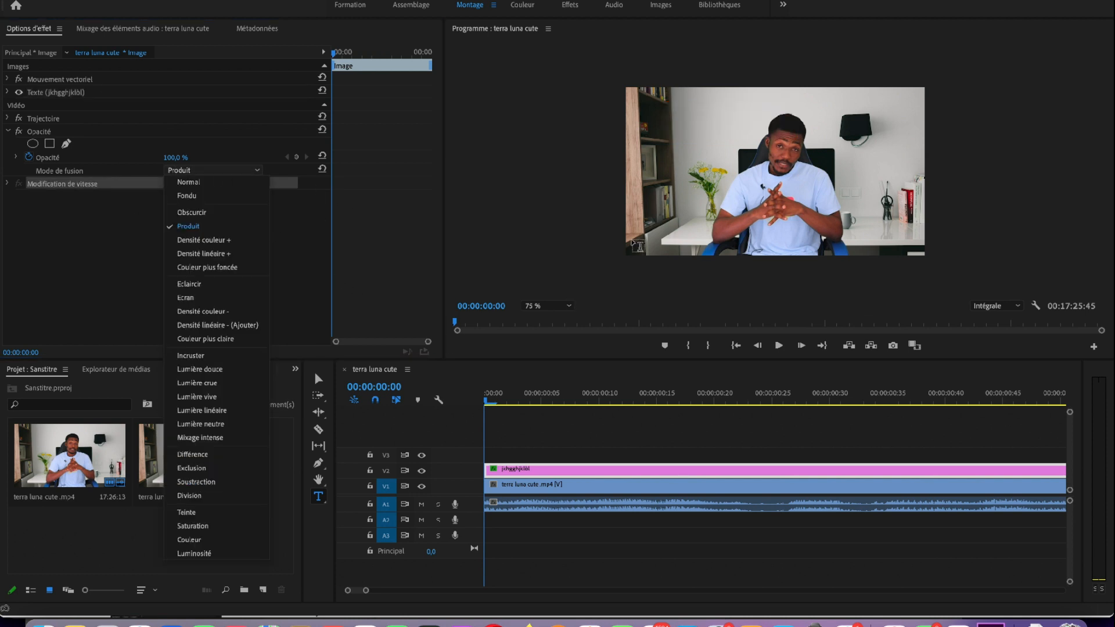
click(208, 182)
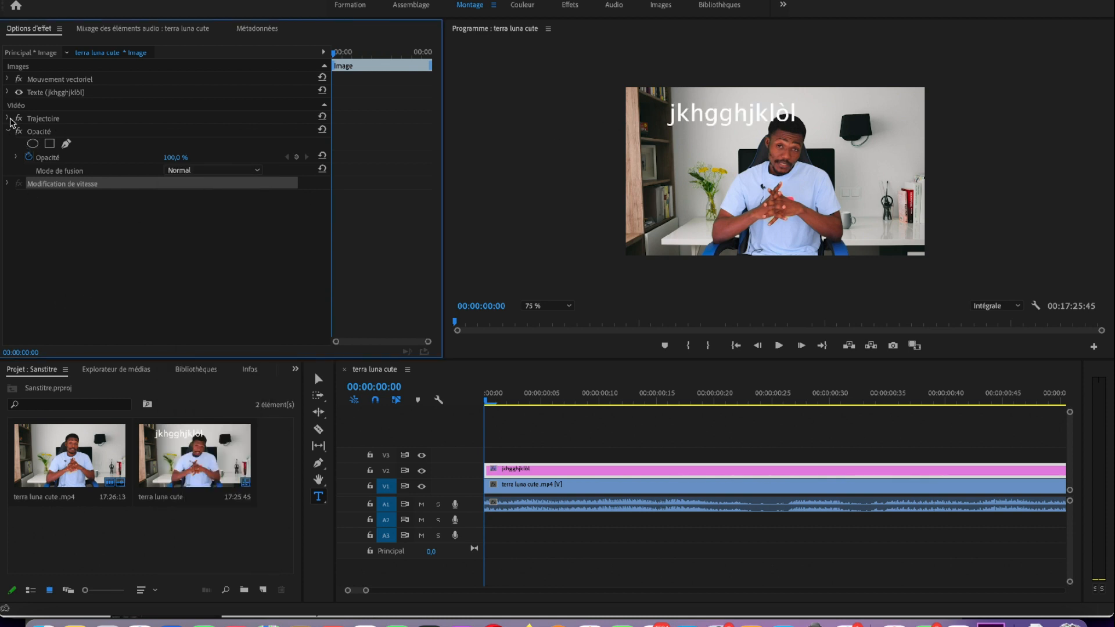
Set the text's font style to Bold and its size to 79.
click(8, 92)
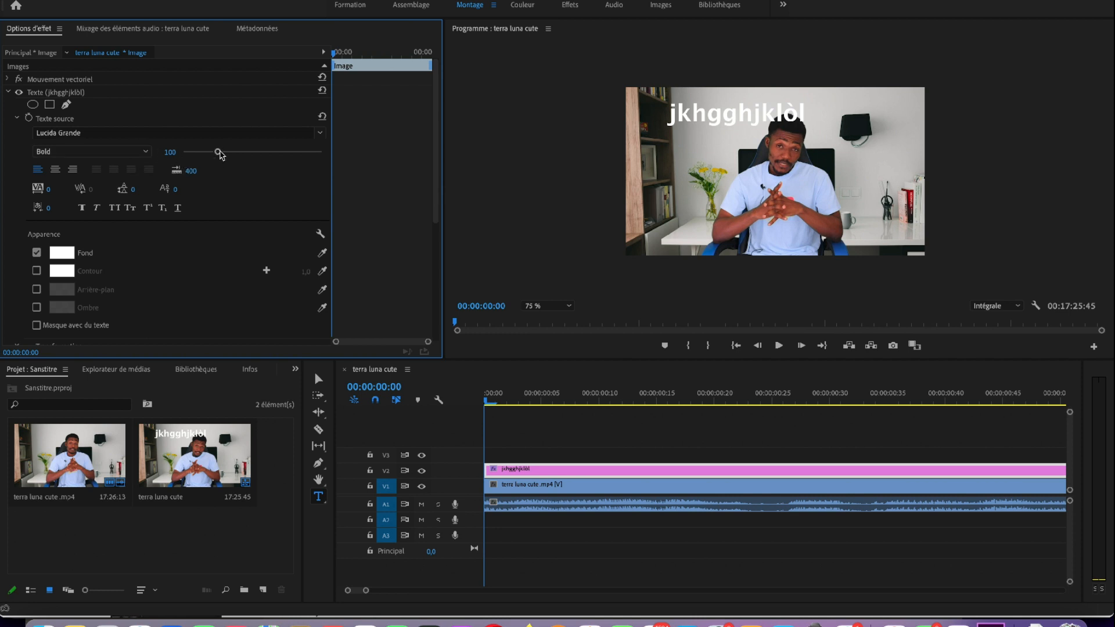
mouse_move(219, 152)
mouse_down()
mouse_move(269, 155)
mouse_move(210, 160)
mouse_up()
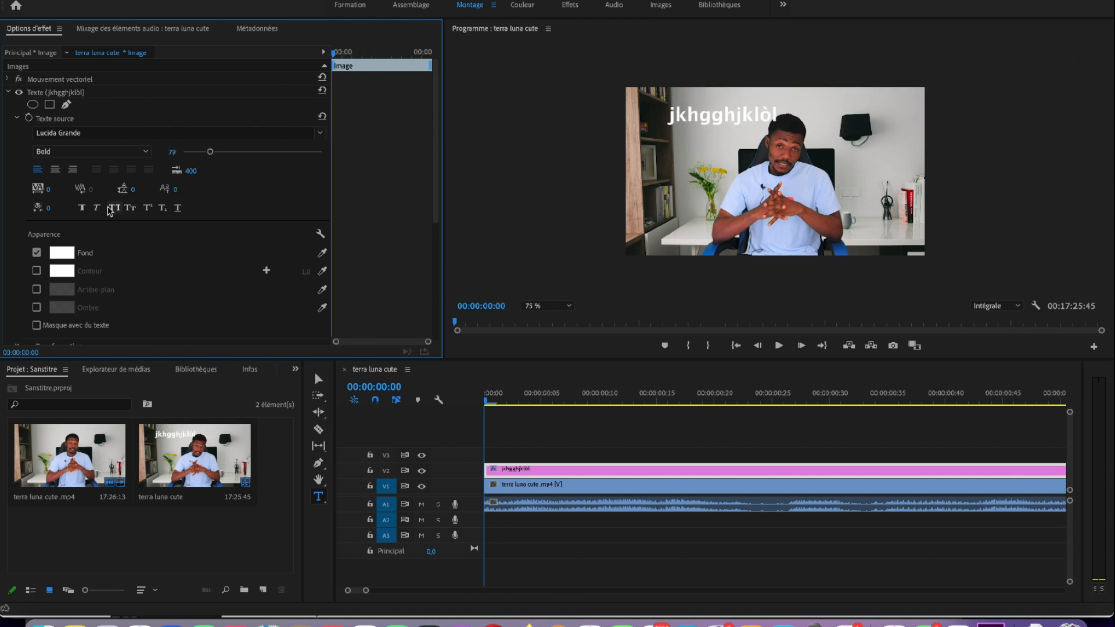
Enable keyframing for the text's Position at the start of the clip and set the position to 184, 134.
scroll(132, 302, down, 5)
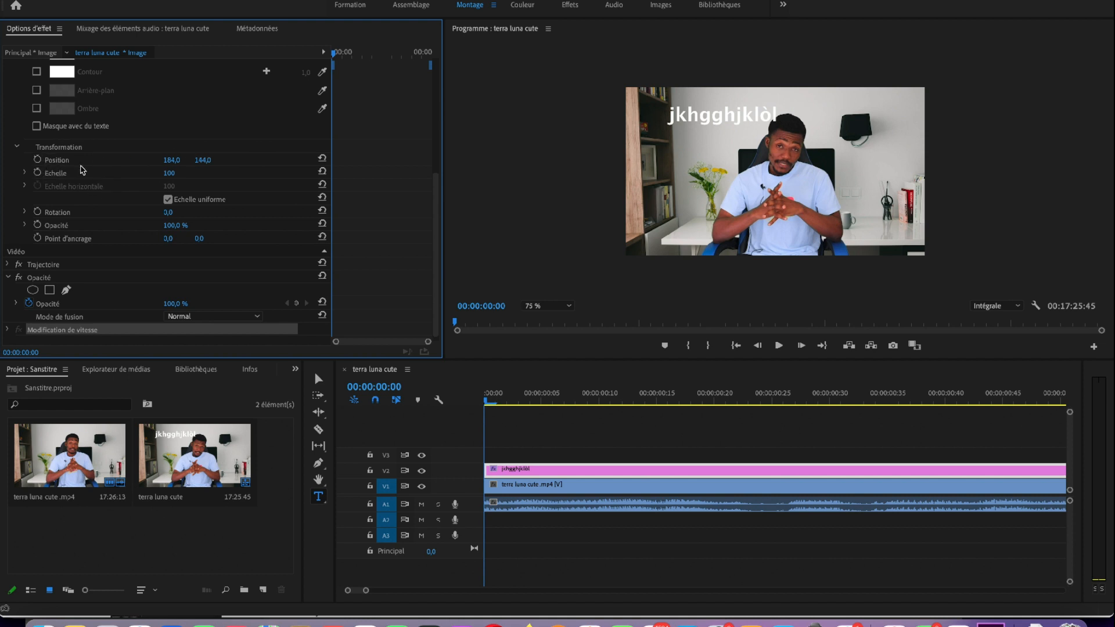
click(37, 159)
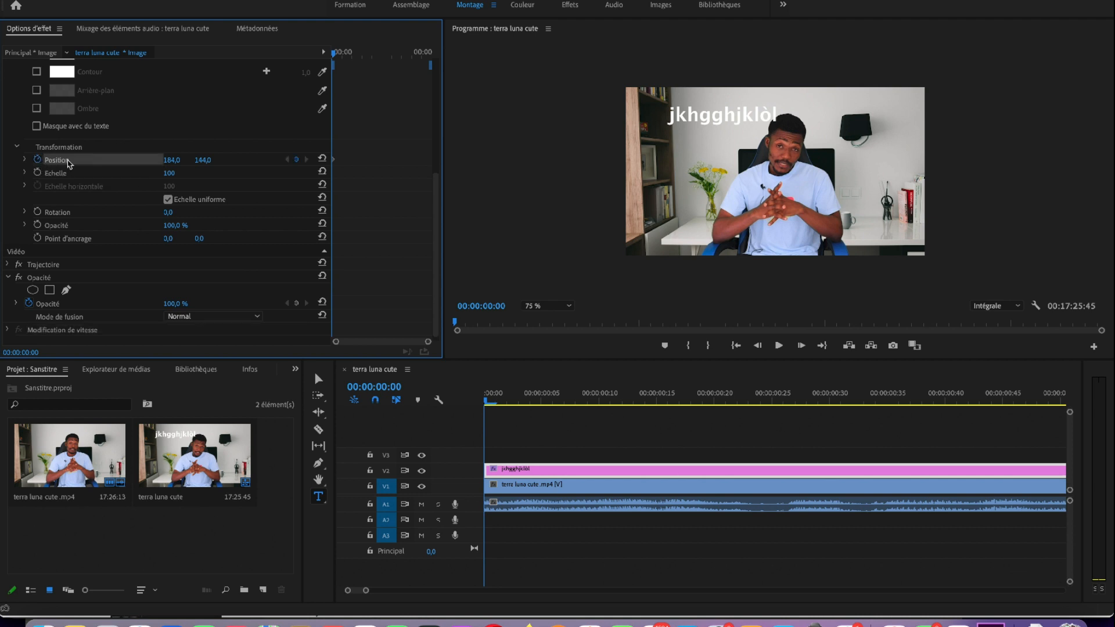
click(25, 159)
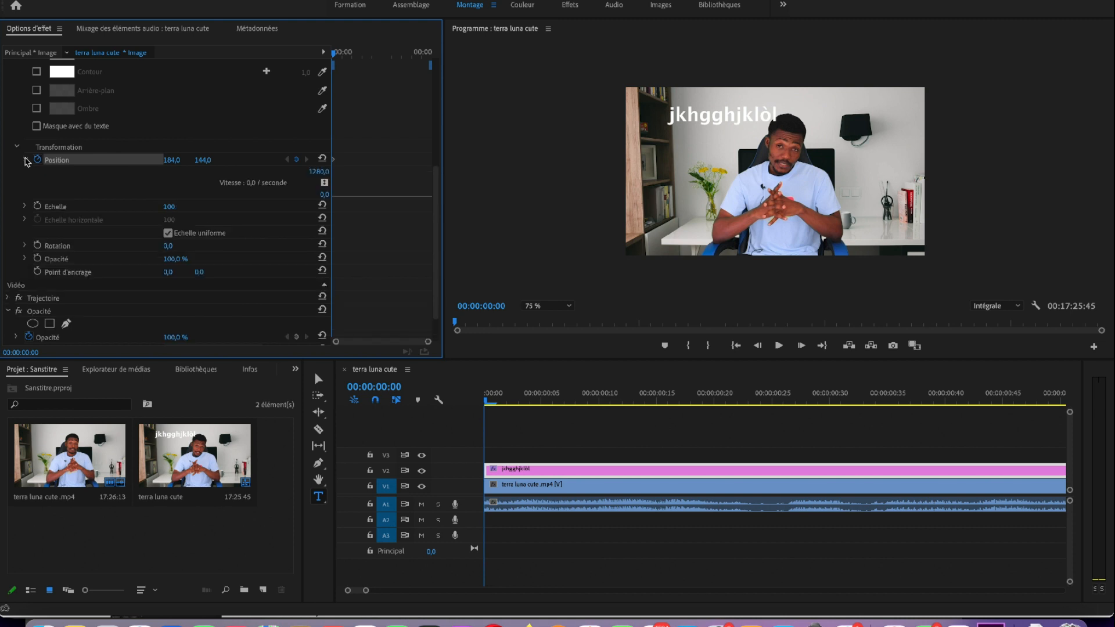
drag(173, 160, 88, 161)
drag(202, 160, 293, 160)
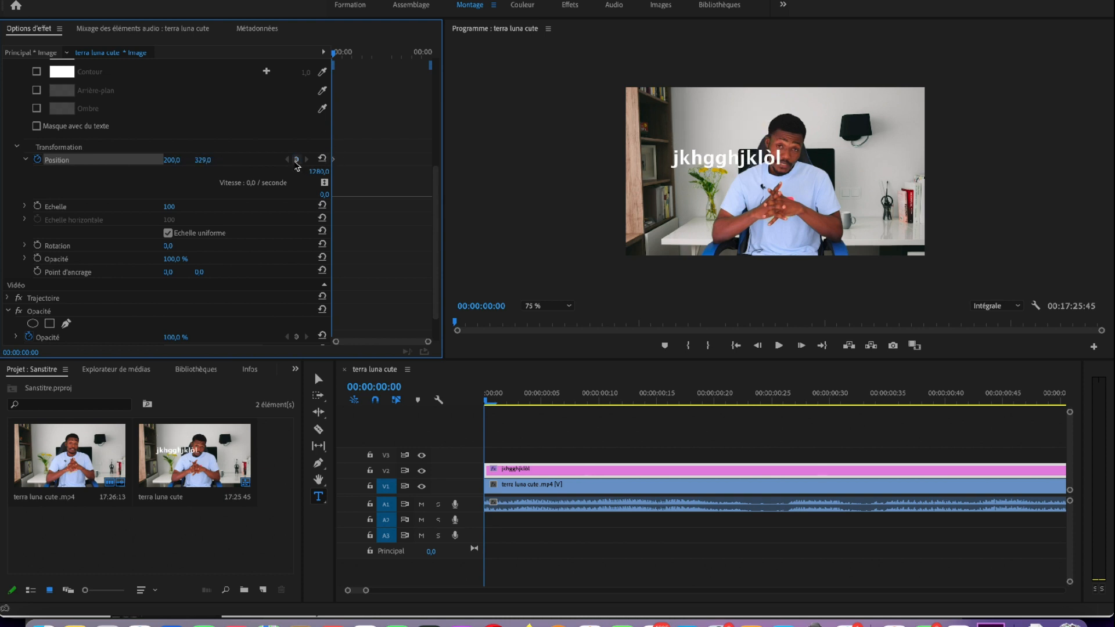
scroll(296, 164, up, 2)
drag(202, 196, 139, 195)
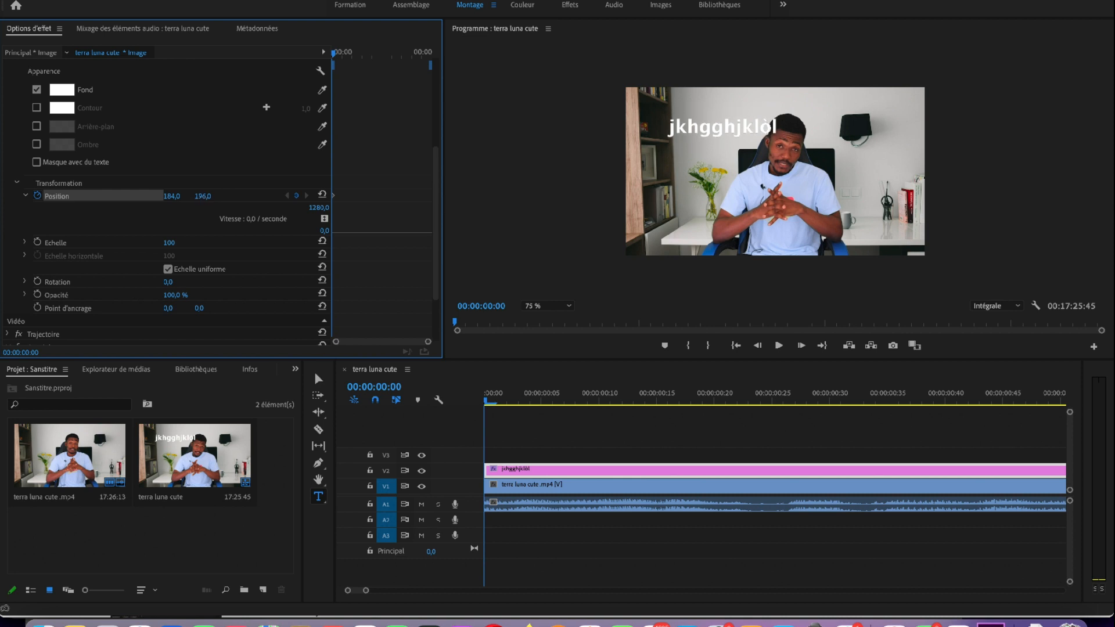
Add a Position keyframe at 00:00:02:26 and one at 00:00:02:16 with the text lowered in the frame, and scrub through the animation.
click(382, 52)
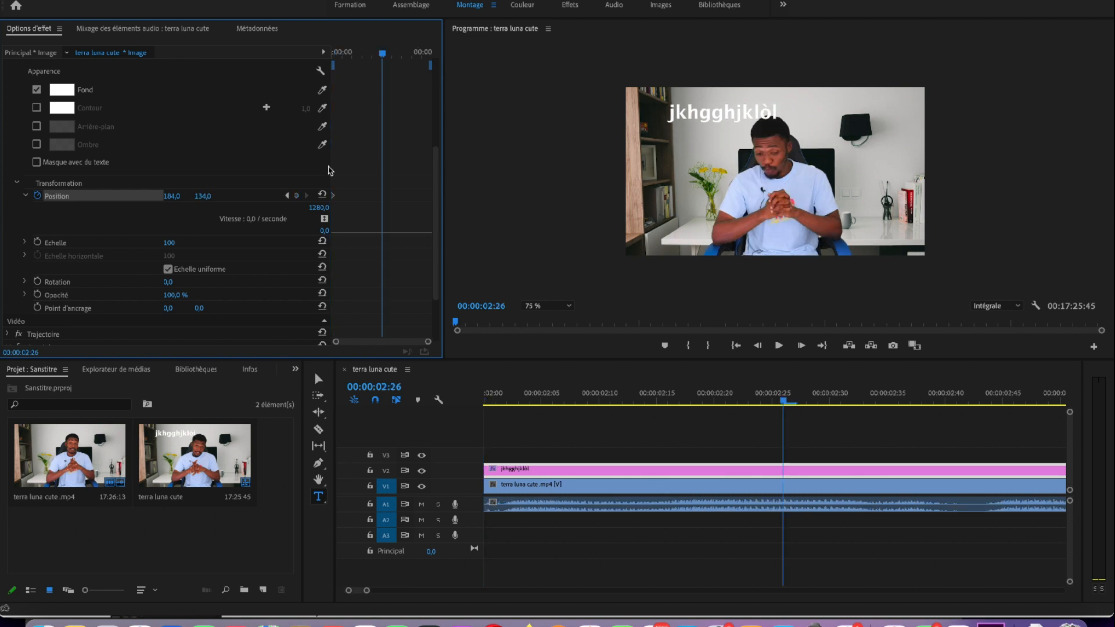
click(296, 196)
drag(373, 51, 378, 52)
click(210, 205)
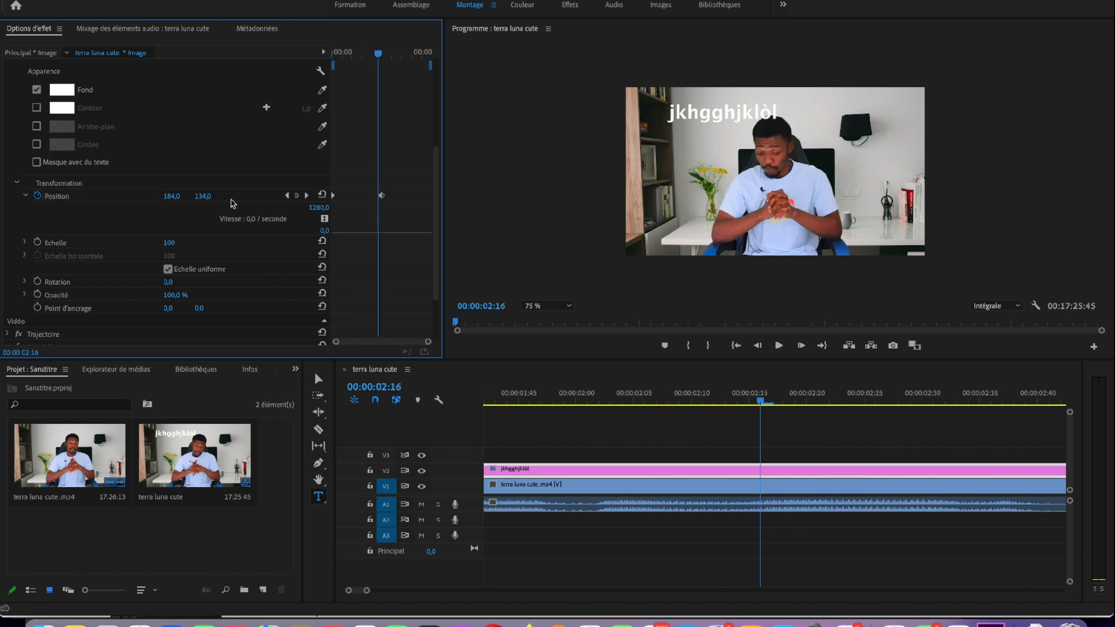
drag(207, 197, 346, 197)
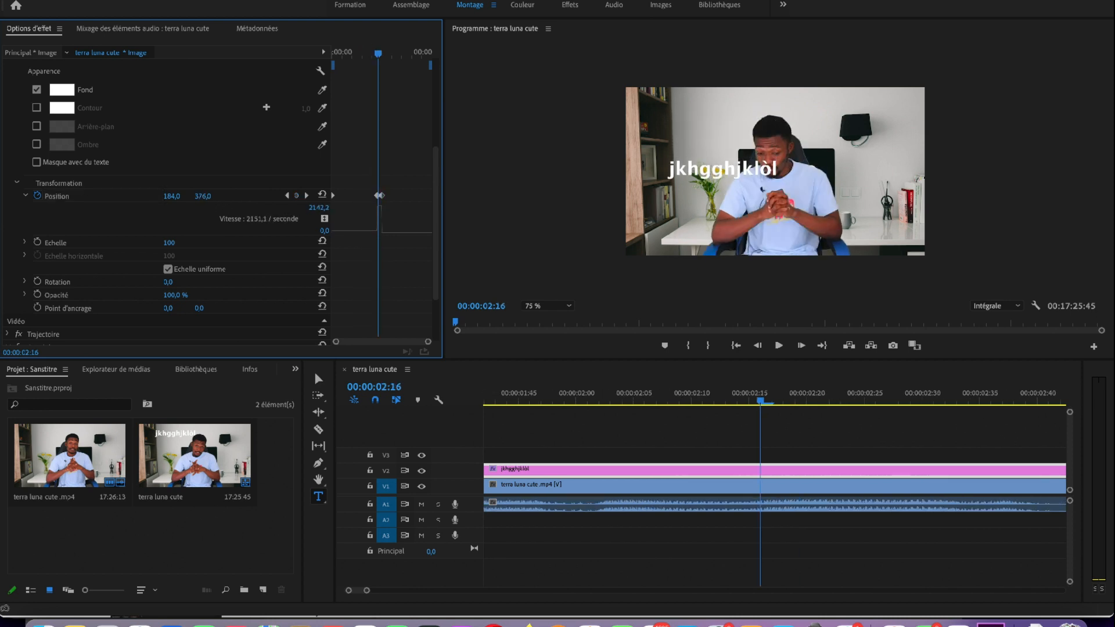
key(Home)
drag(332, 55, 383, 65)
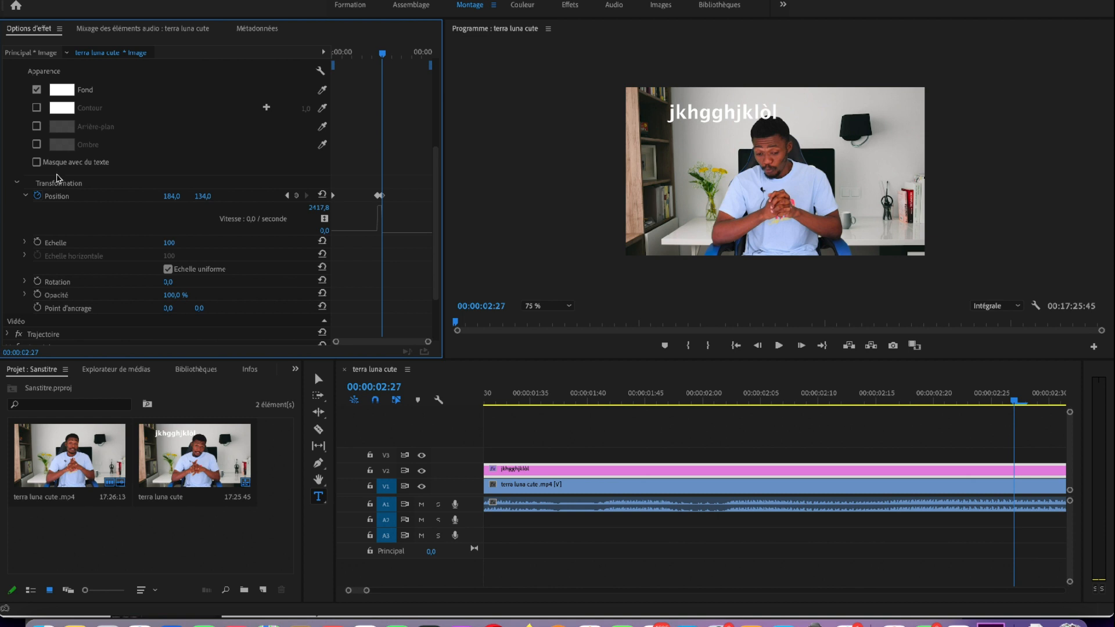
click(344, 5)
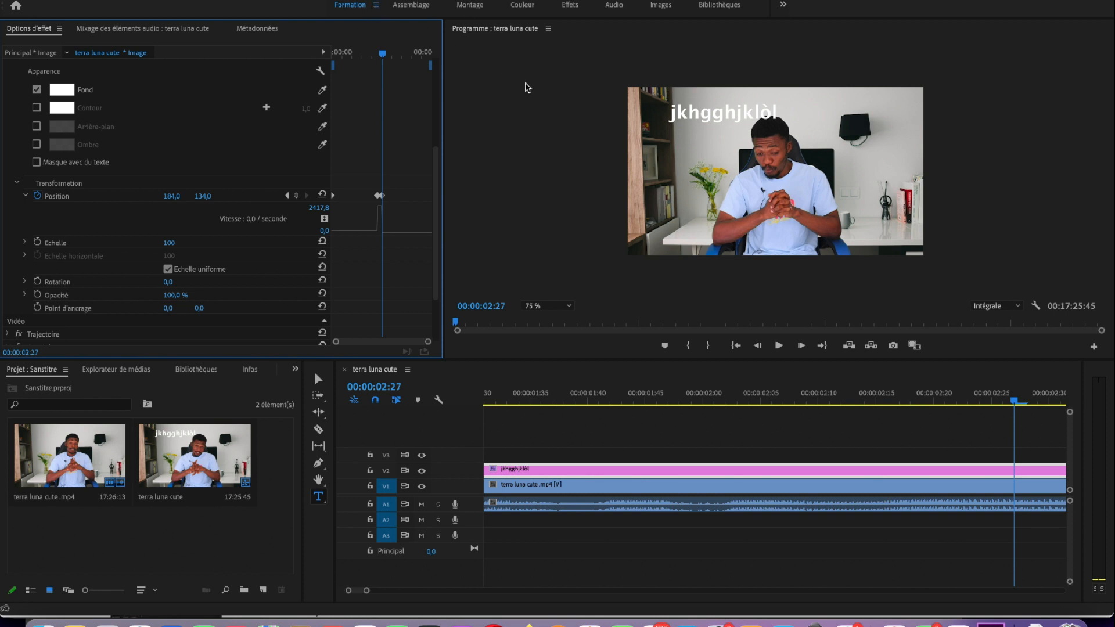
key(alt+shift+3)
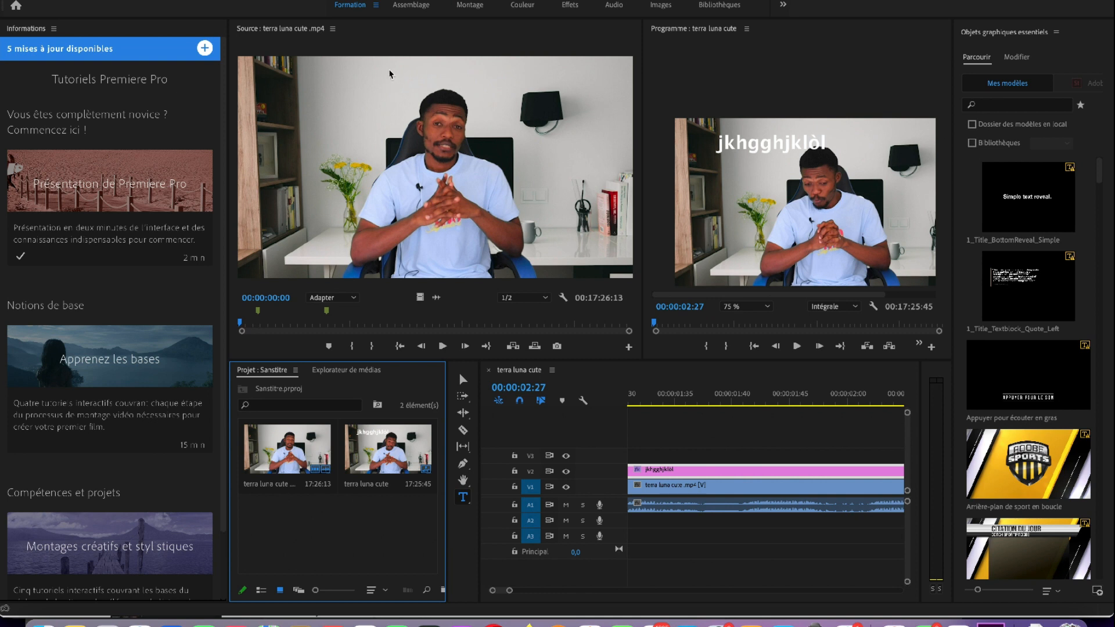
click(351, 0)
click(327, 11)
click(470, 6)
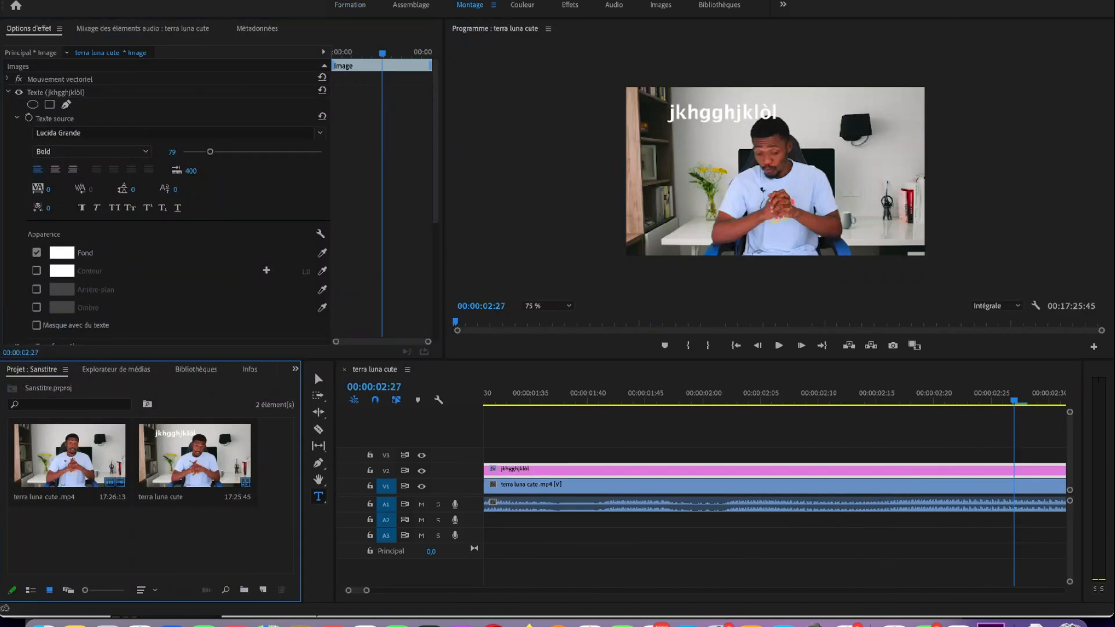
Show the essential graphics (Objets graphiques essentiels) template browser in the workspace.
click(405, 1)
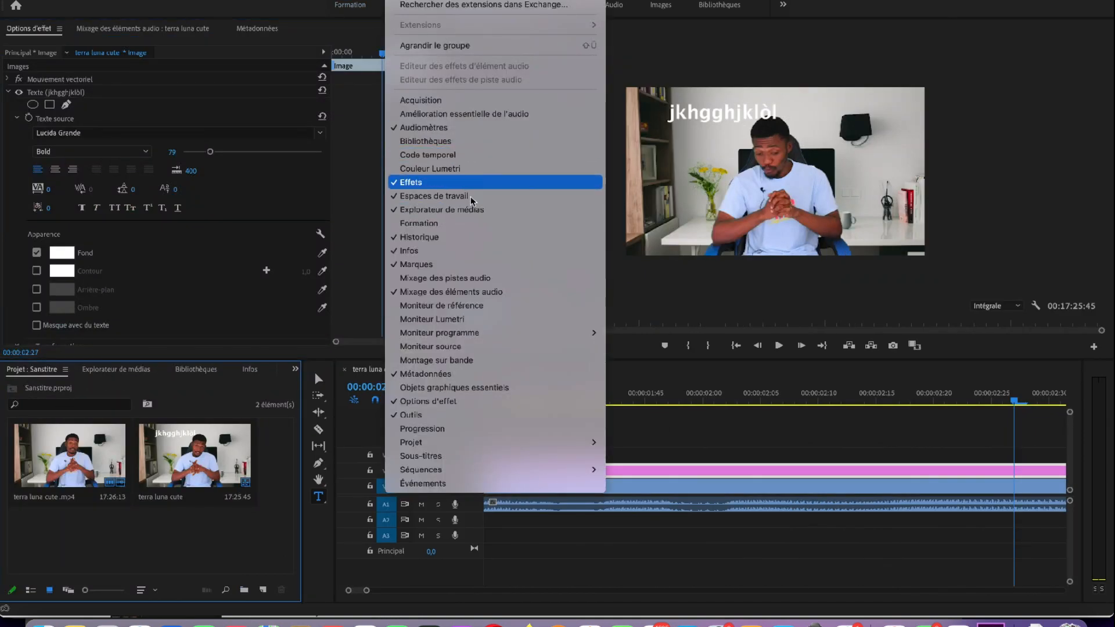
click(458, 388)
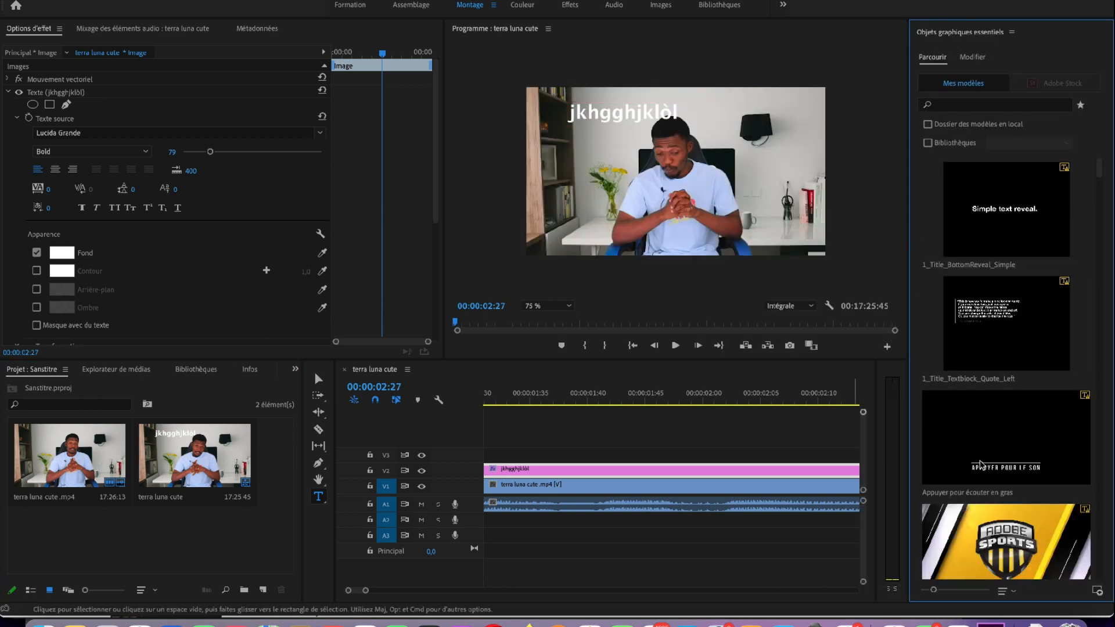
Add the template "Tiers inférieur de côté du sport" on track V3 above the text clip, accepting the font substitution.
scroll(1021, 345, down, 1)
scroll(1020, 346, down, 6)
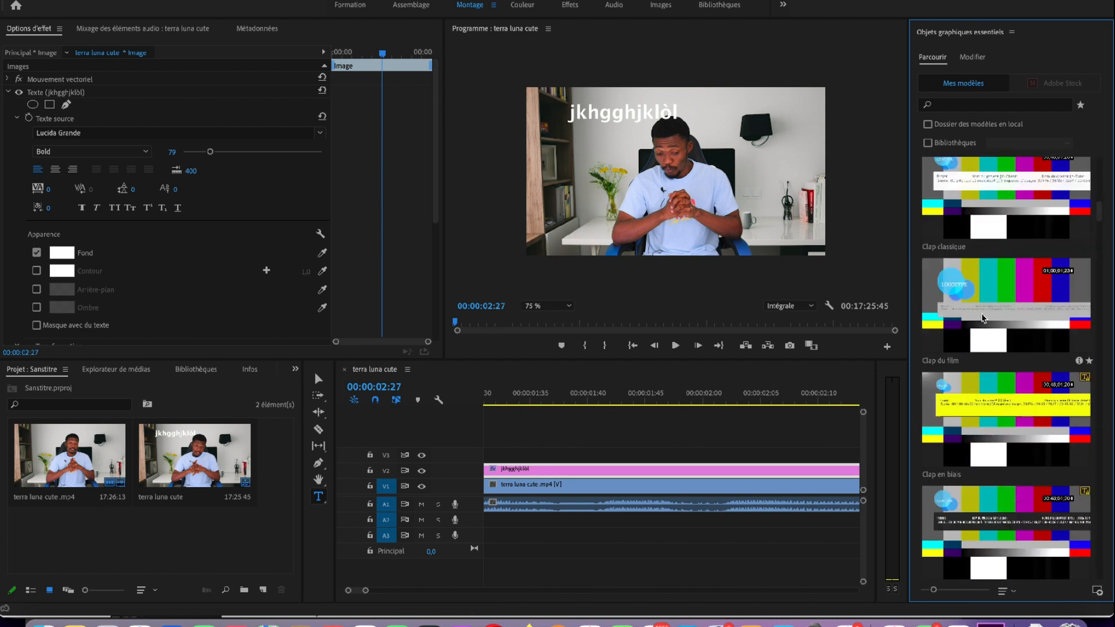
scroll(961, 303, down, 1)
scroll(961, 302, down, 5)
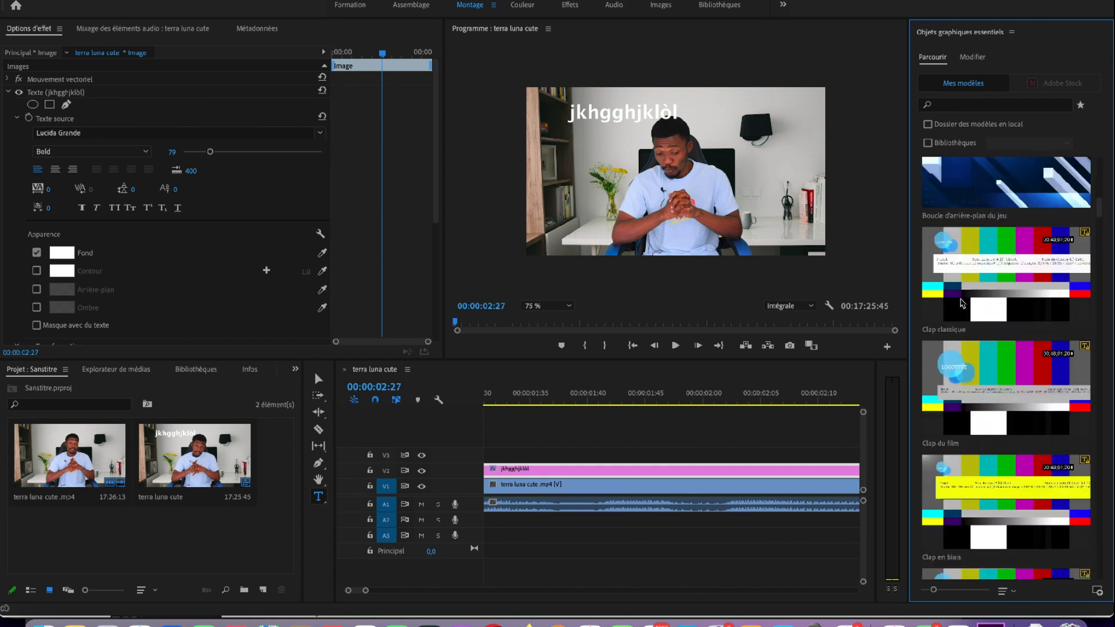
scroll(987, 332, down, 5)
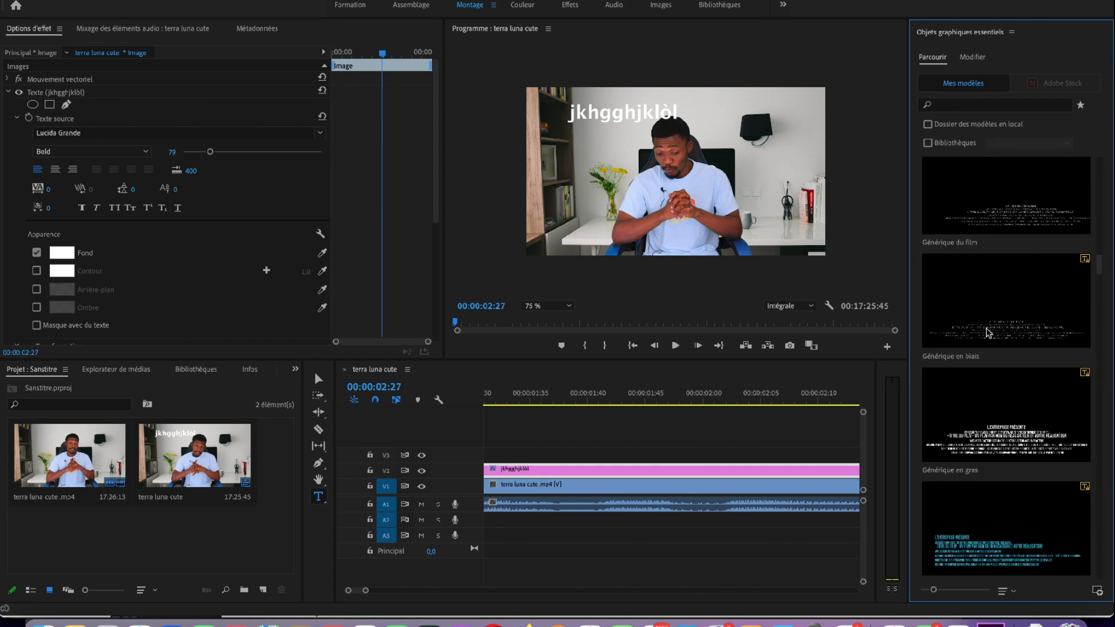
scroll(971, 282, down, 5)
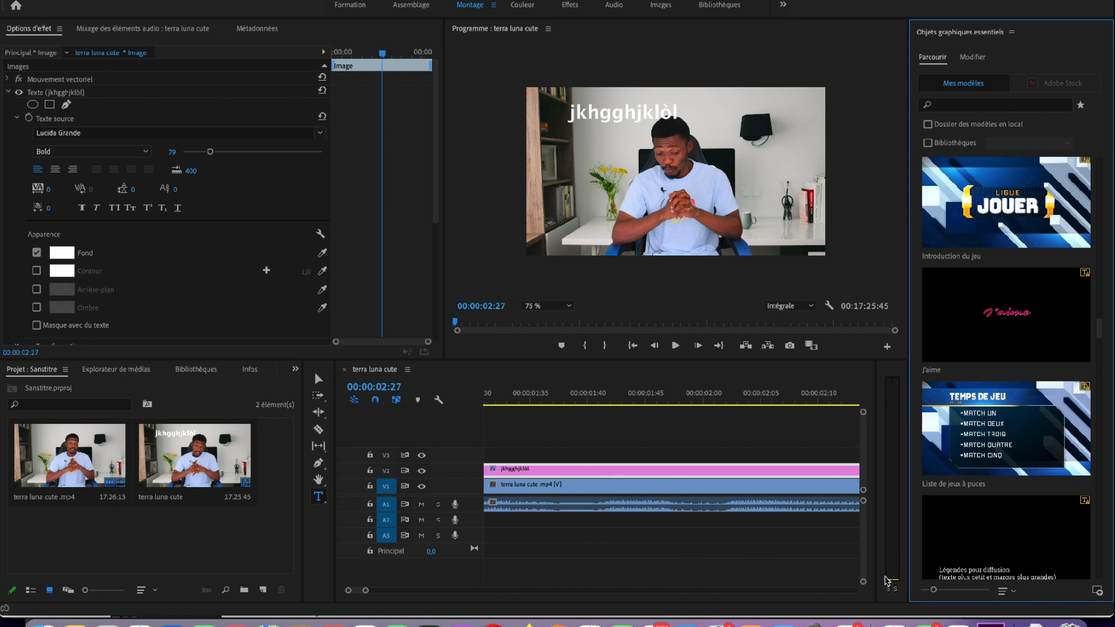
scroll(953, 551, down, 5)
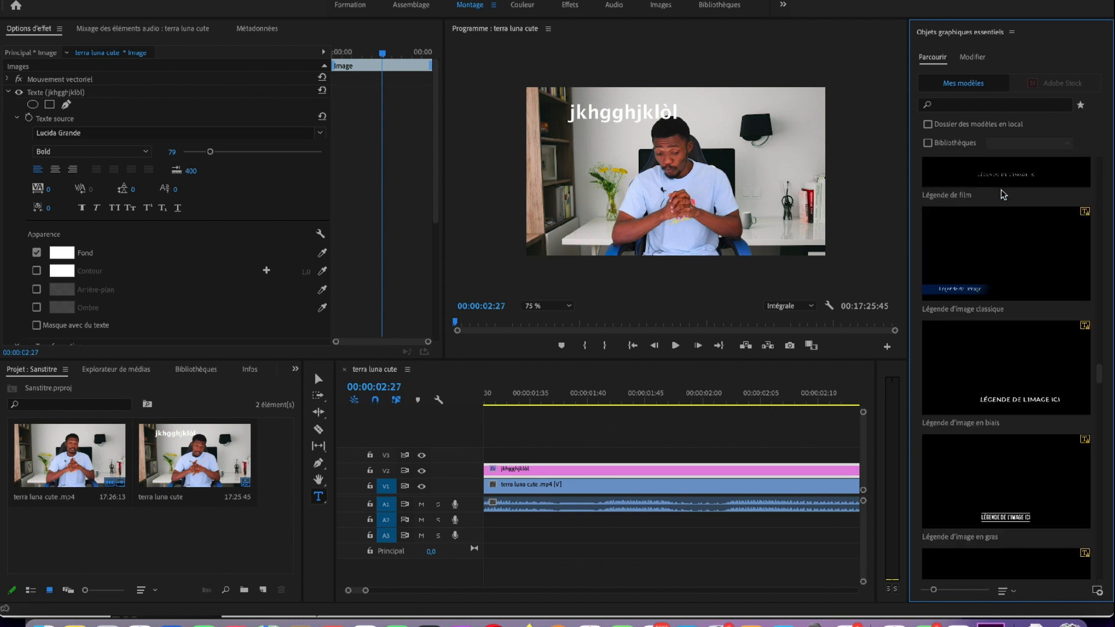
scroll(967, 450, down, 5)
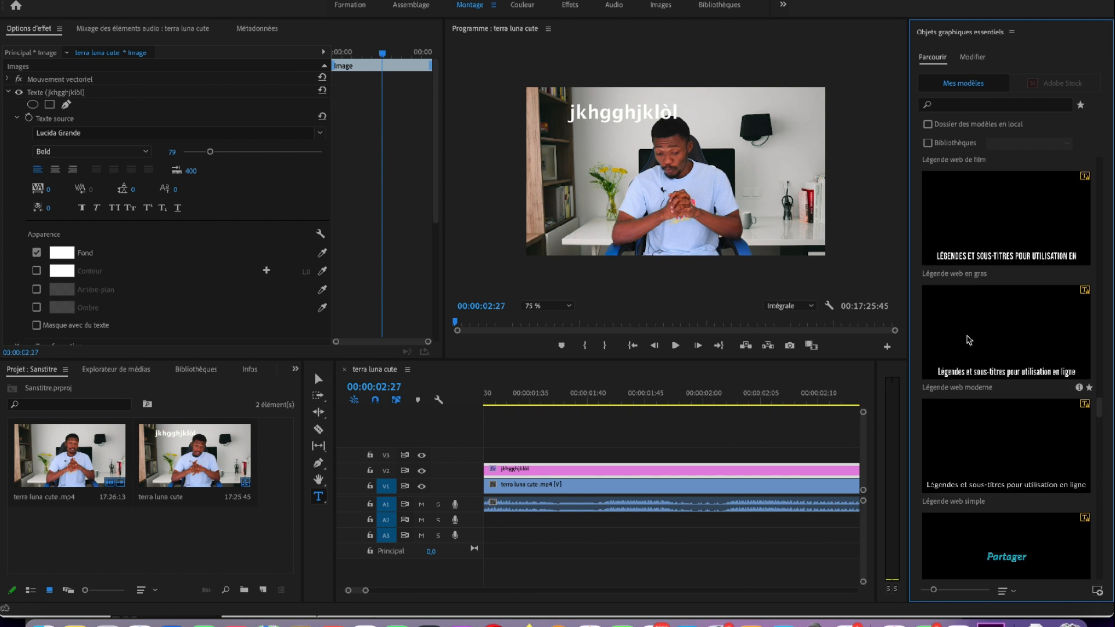
scroll(968, 341, up, 5)
scroll(968, 341, down, 8)
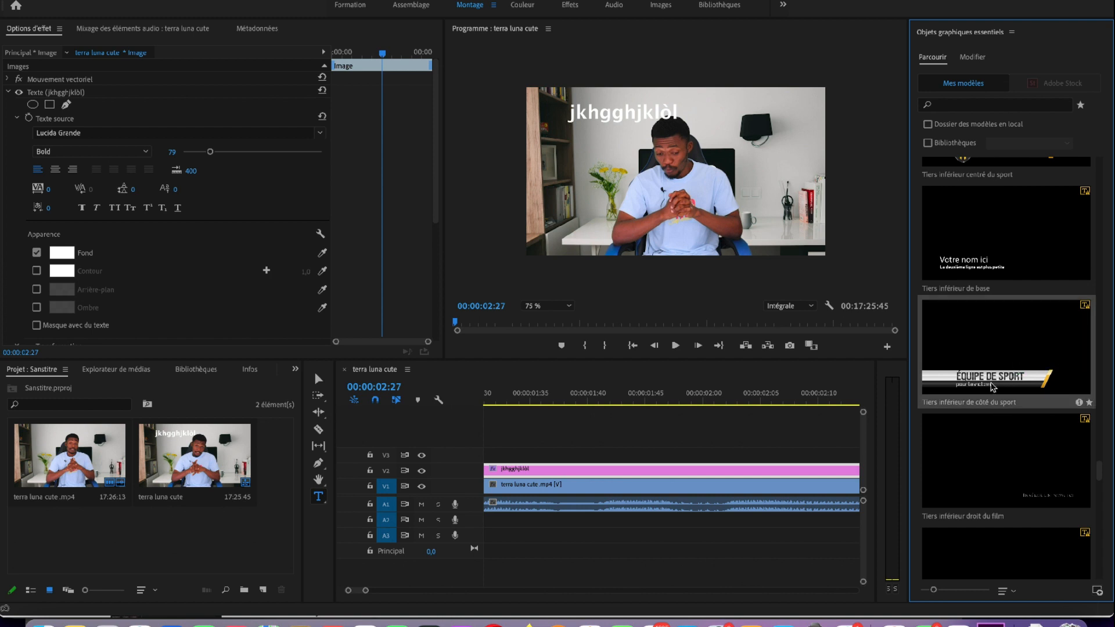
drag(987, 378, 516, 462)
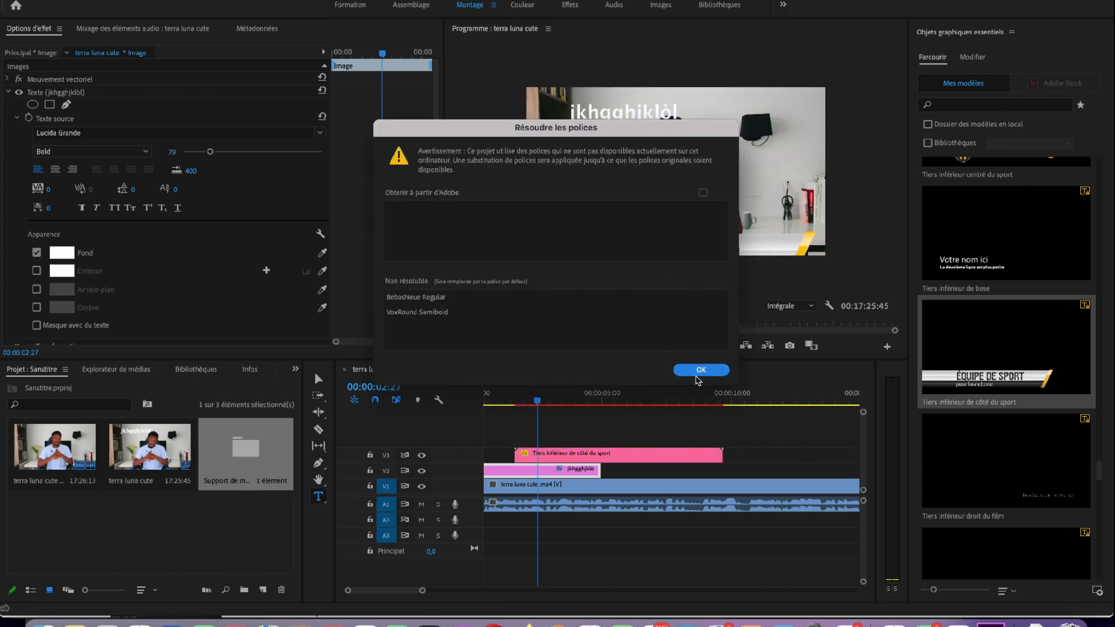
click(700, 371)
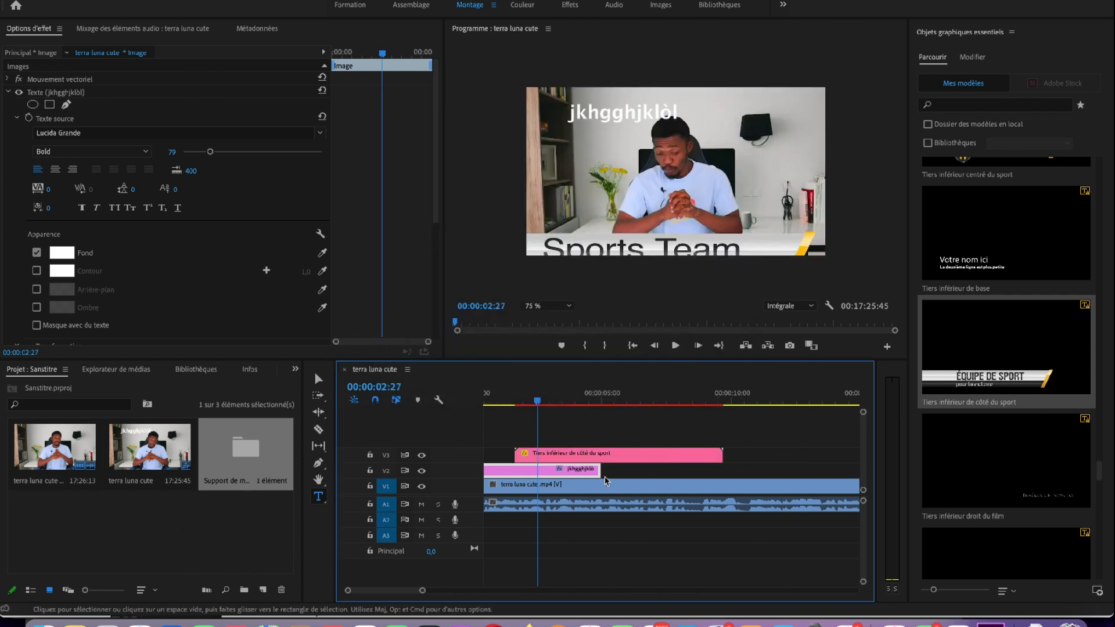
Move the lower-third graphic to track V2 just after the text clip and play it back from 00:00:05:08.
click(624, 457)
drag(644, 445, 722, 480)
click(607, 398)
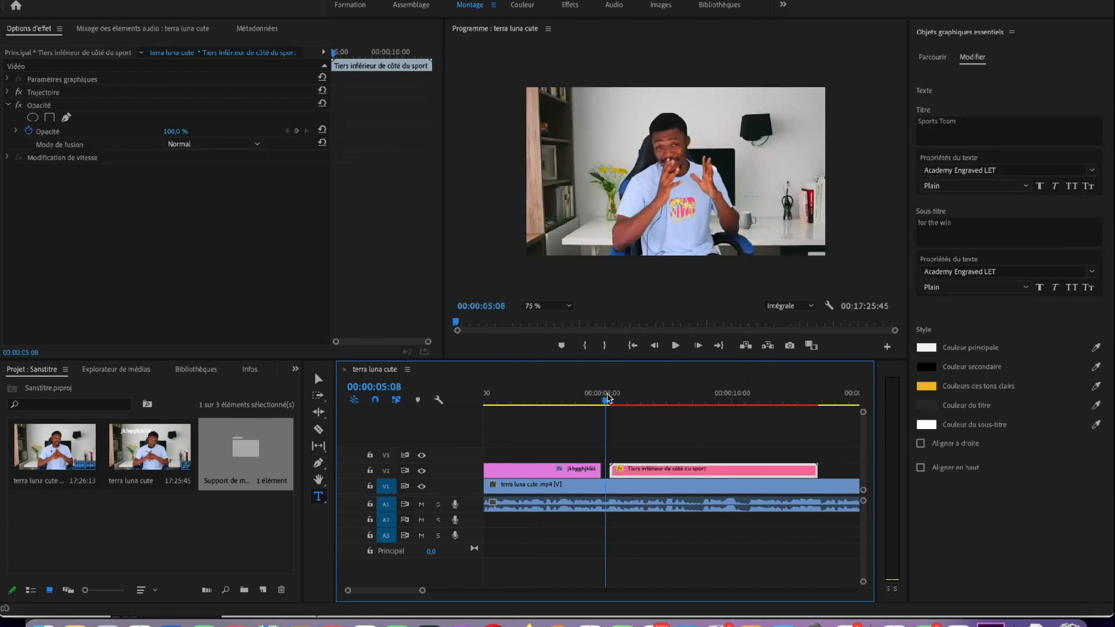
key(space)
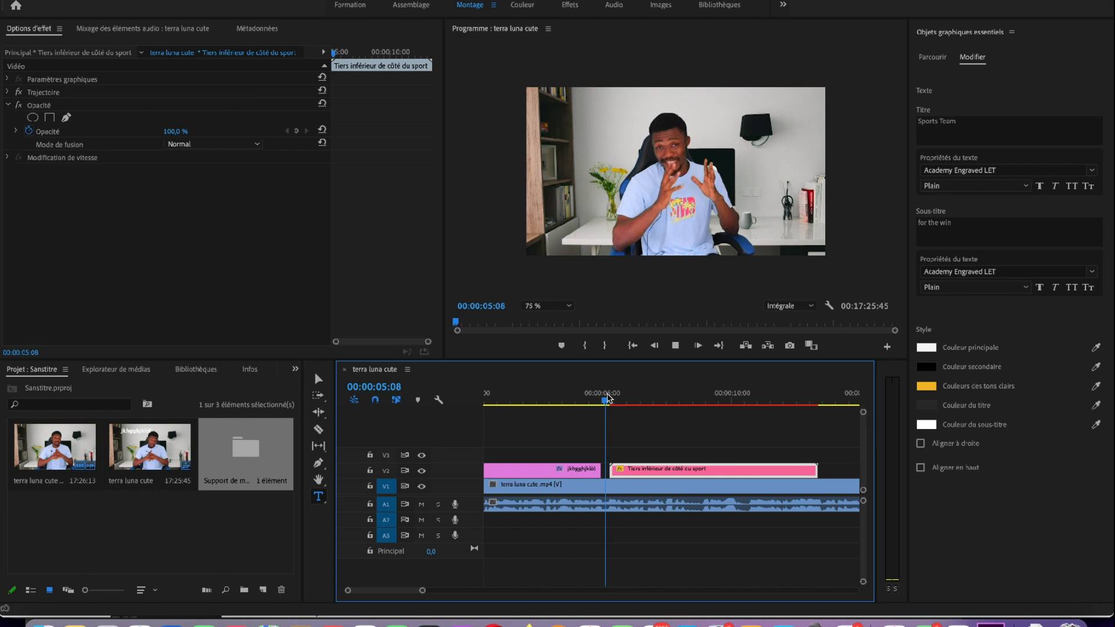
key(space)
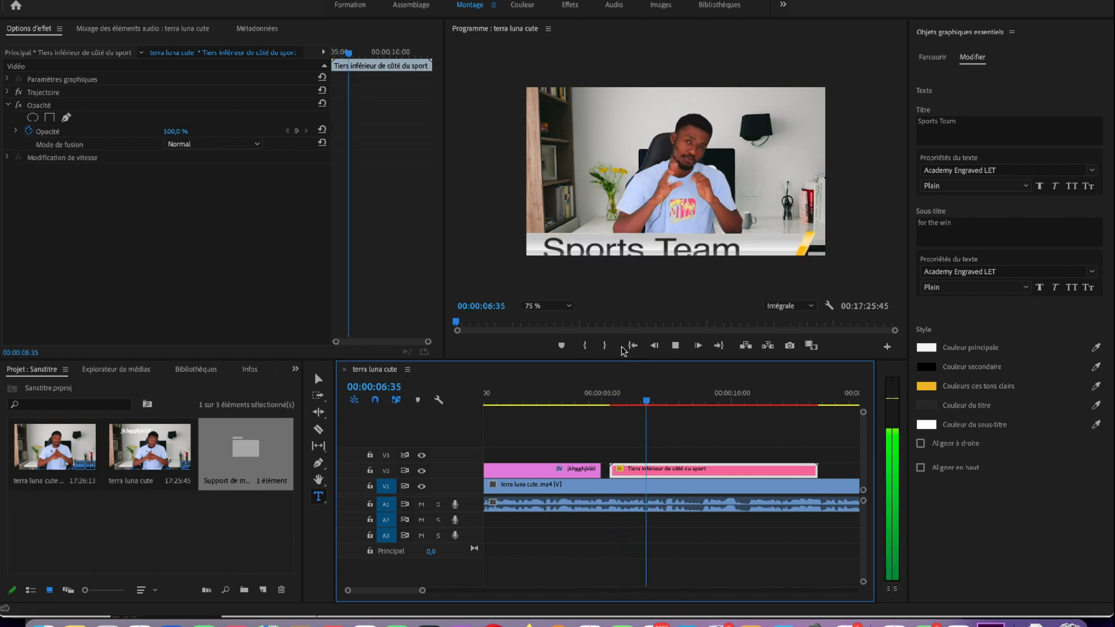
click(822, 247)
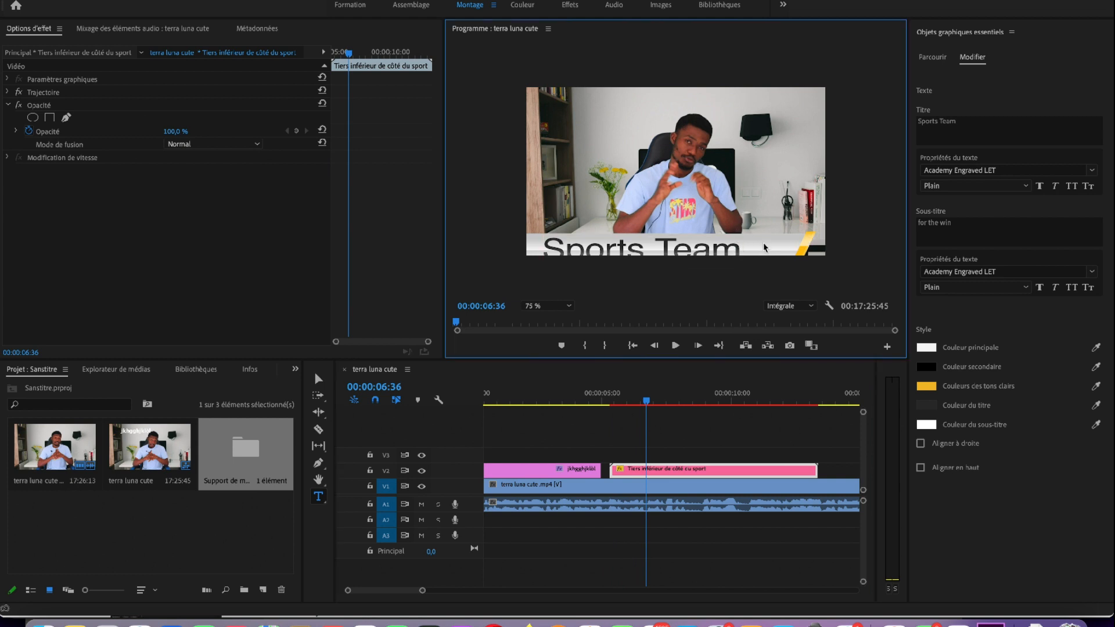
click(731, 229)
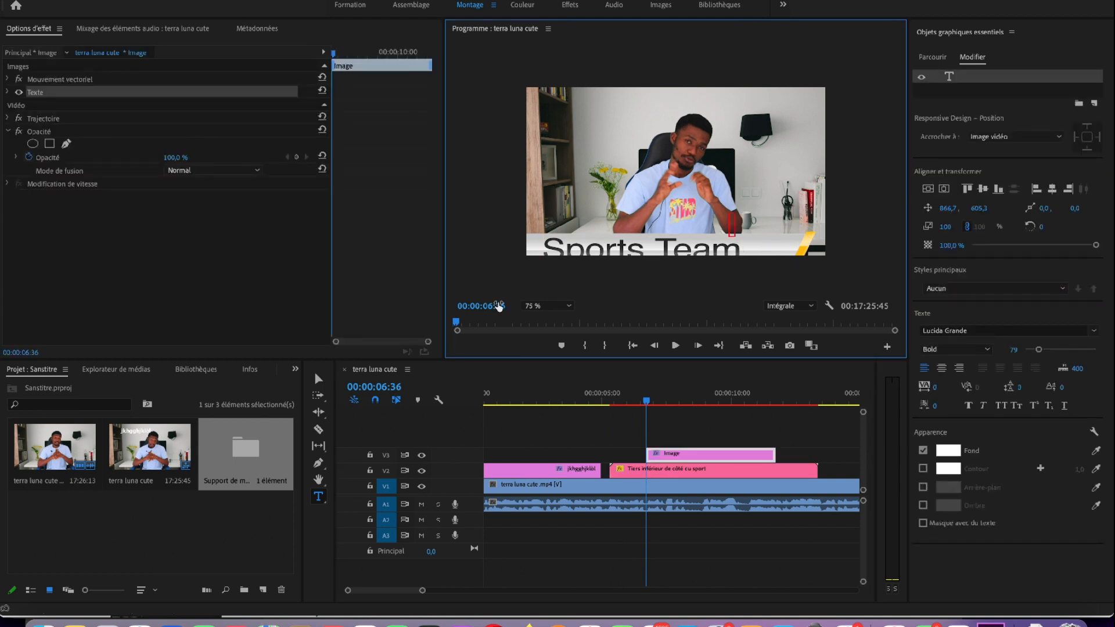
key(super+z)
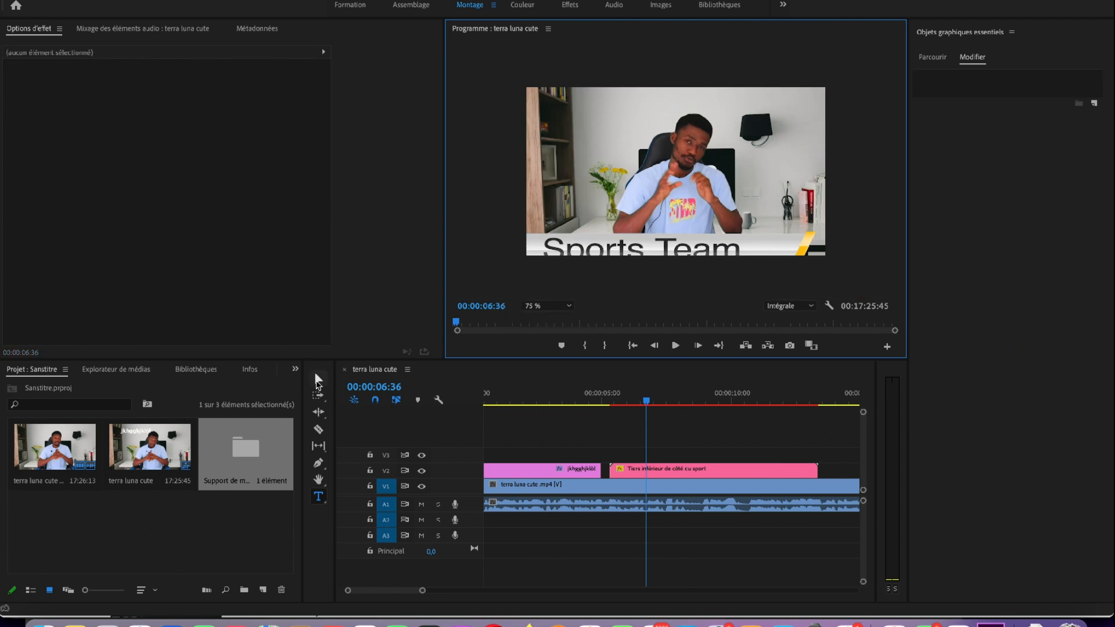
Scale down the lower-third graphic with the Selection tool so its title and subtitle fit in the frame's lower left.
click(319, 379)
click(758, 254)
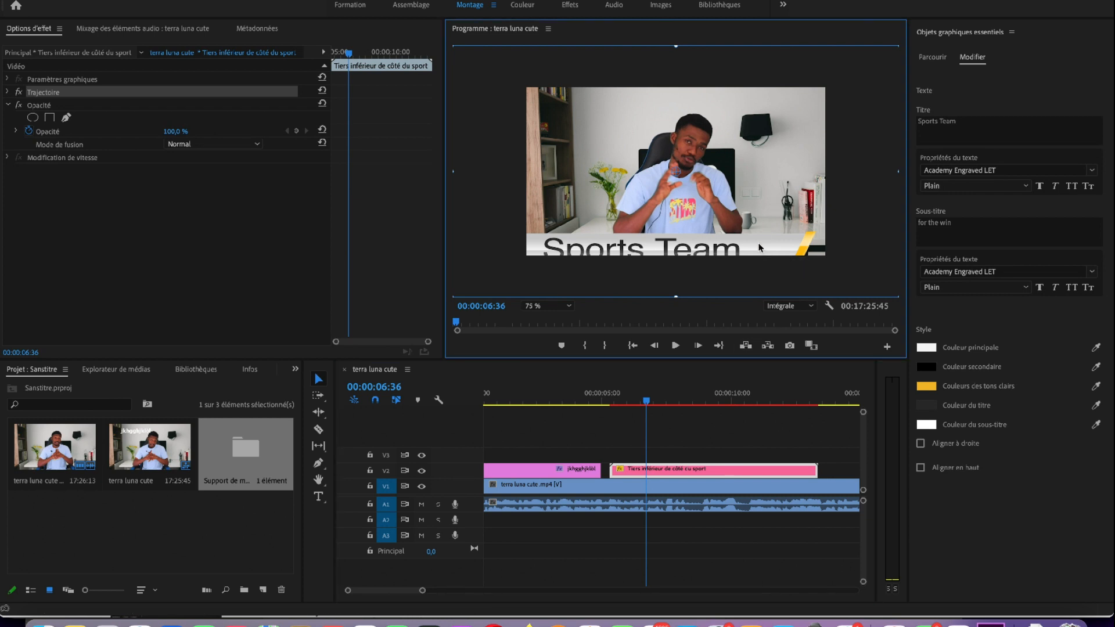
drag(759, 184, 696, 214)
Play the sequence from 00:00:04:20 and scrub through the lower-third clip to check its animation.
click(589, 401)
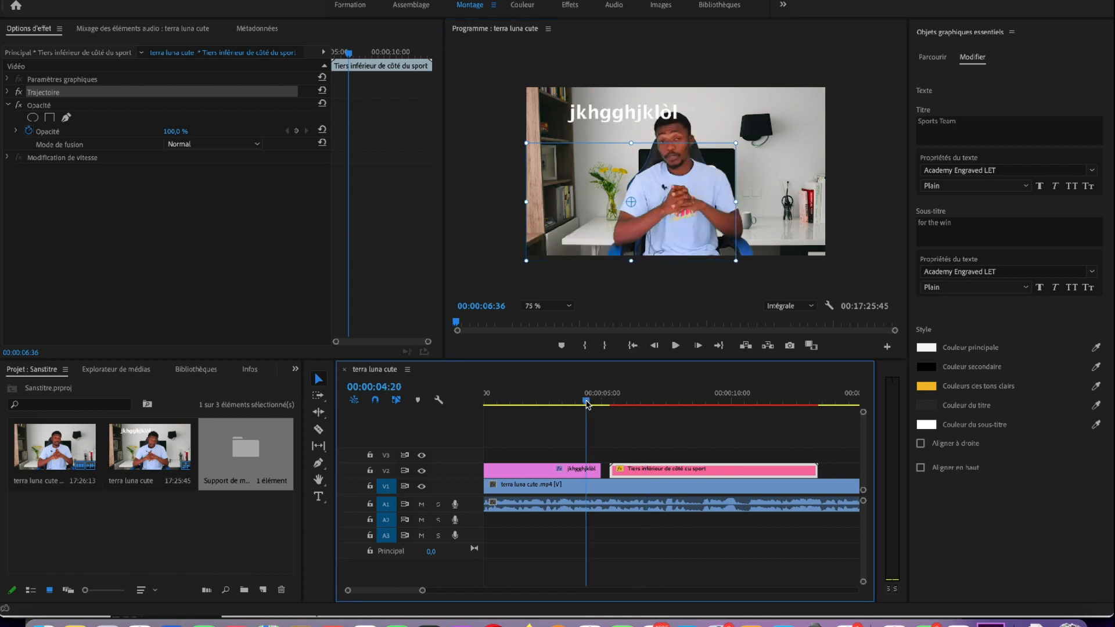
key(space)
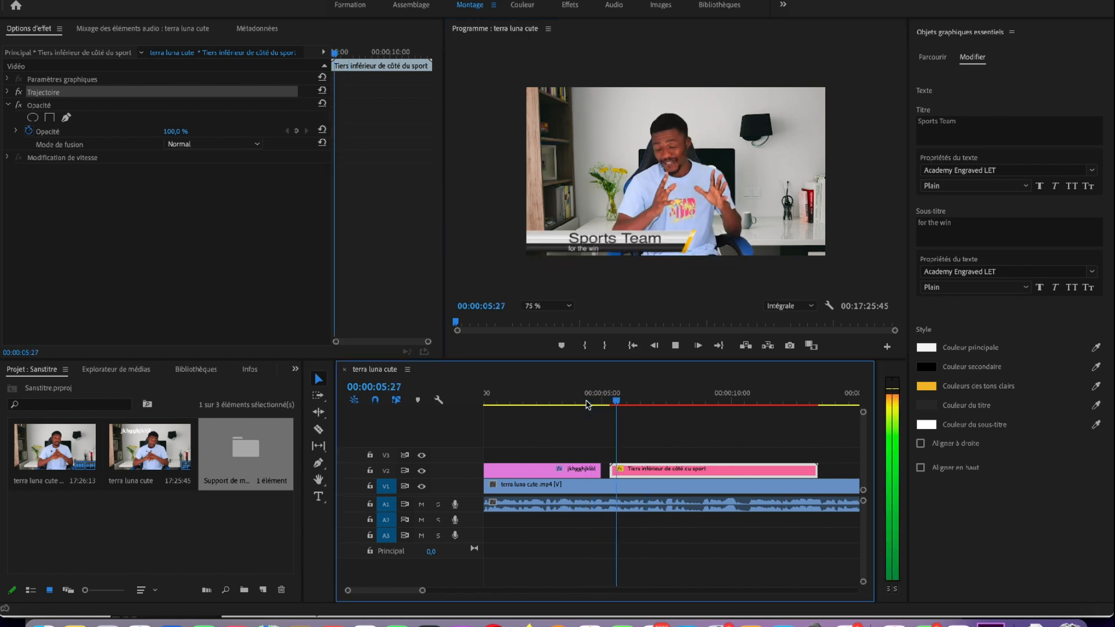
drag(807, 400, 819, 395)
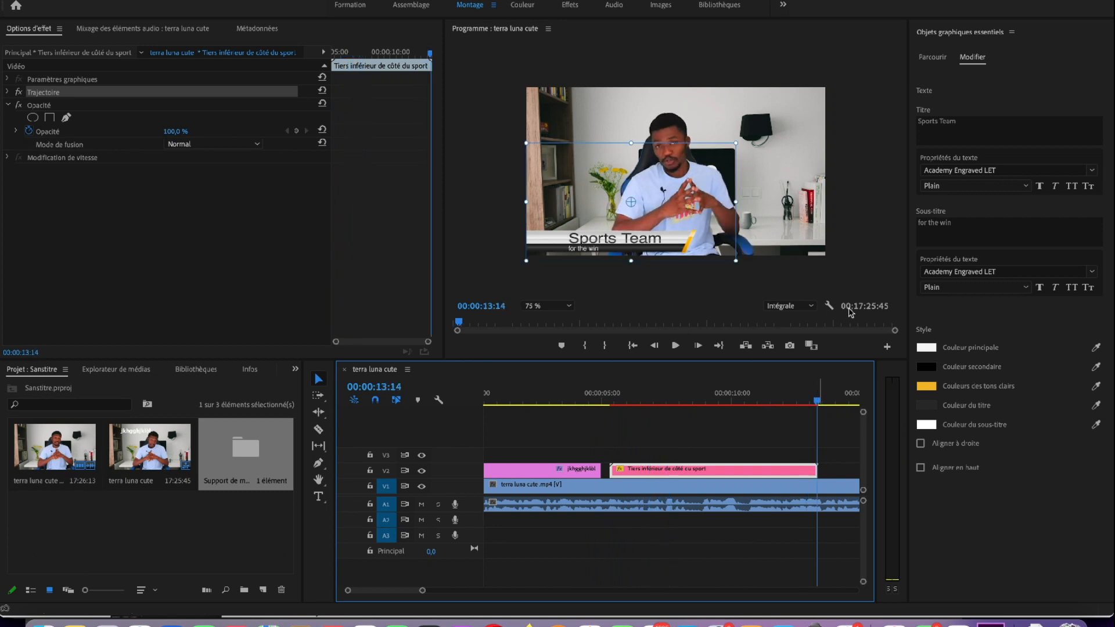
drag(816, 399, 753, 401)
click(665, 401)
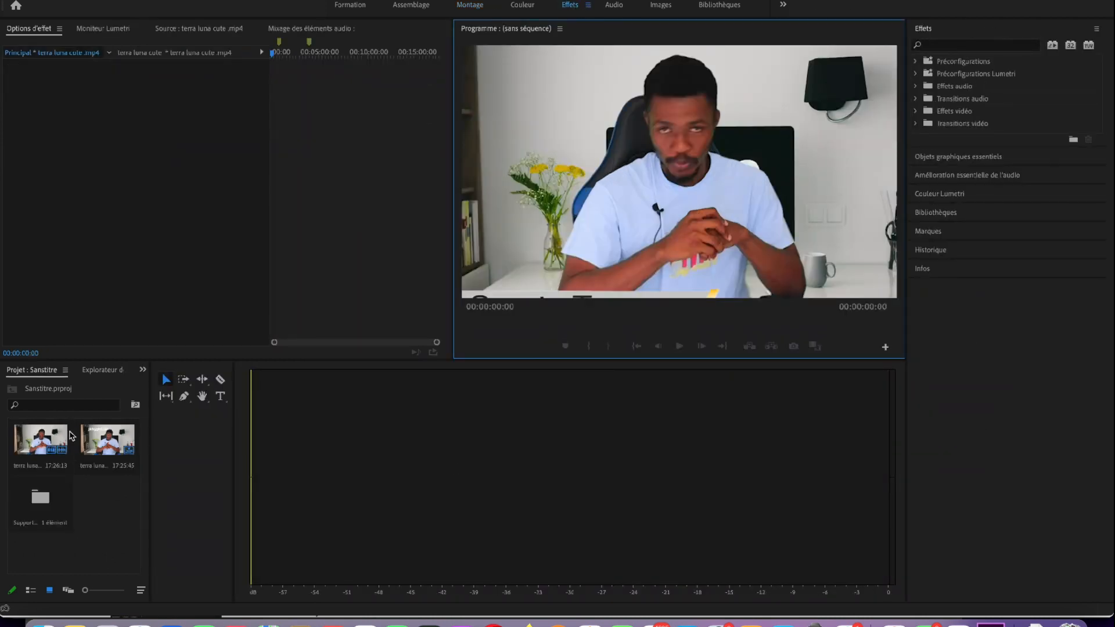
Reopen the terra luna cute sequence in the Effets workspace with both title clips in view.
click(116, 442)
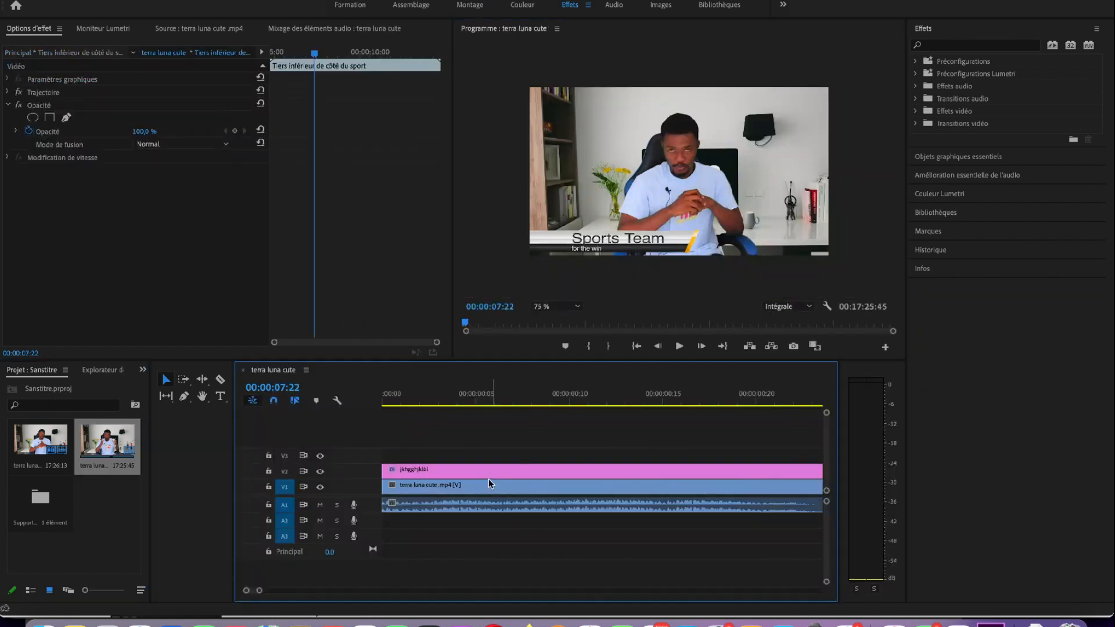
scroll(562, 463, down, 8)
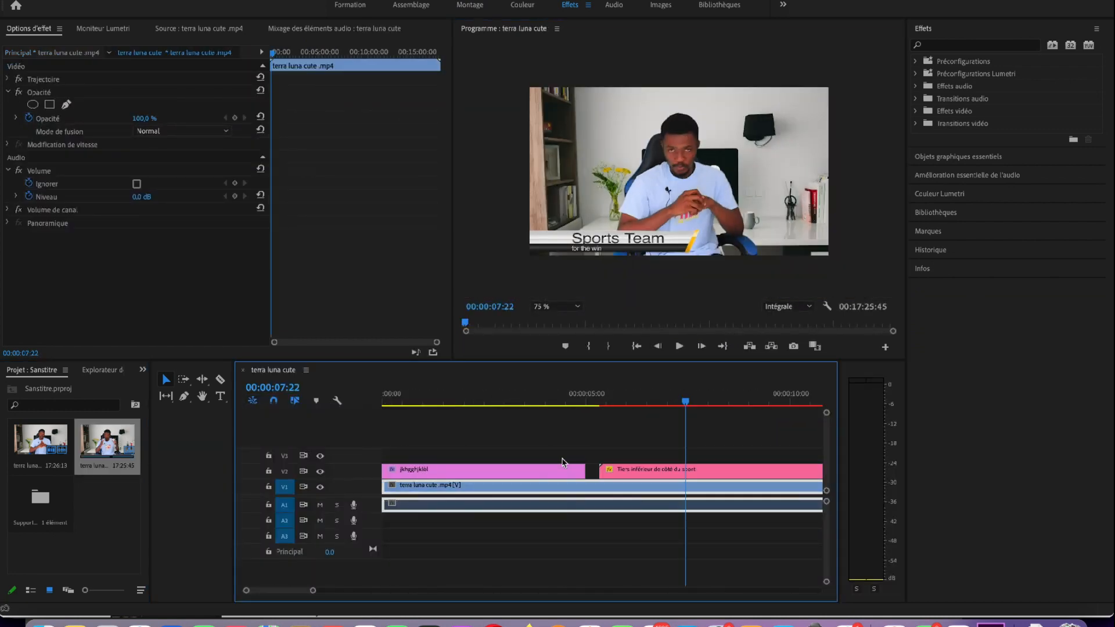
drag(506, 397, 522, 396)
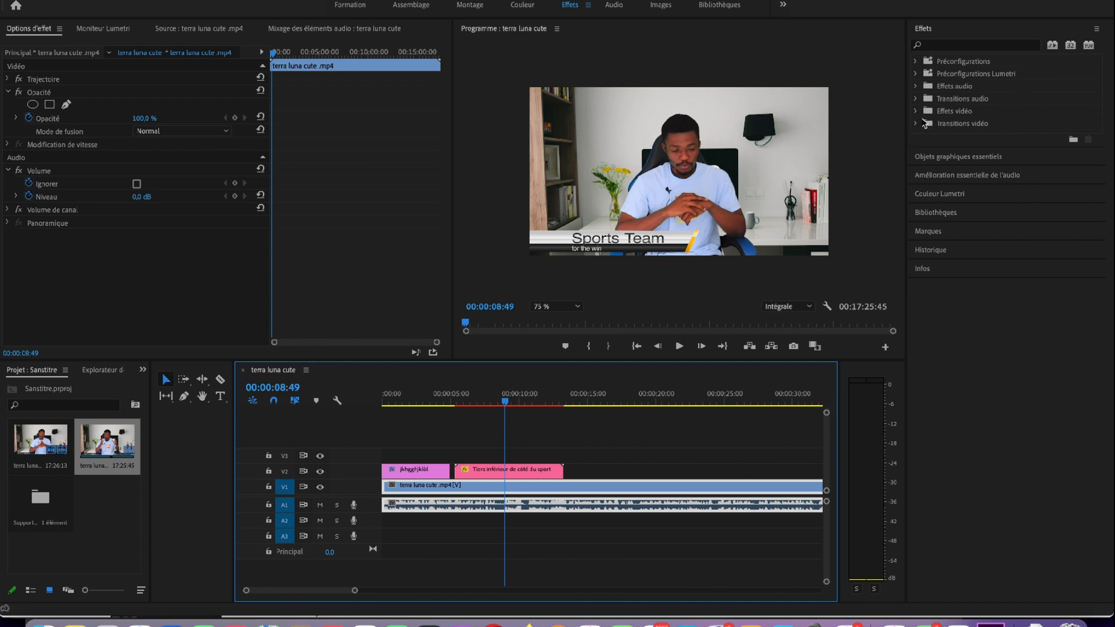
Apply the Page tournée video transition to the start of the lower-third clip and the Eclatement transition to its end.
click(916, 124)
click(923, 174)
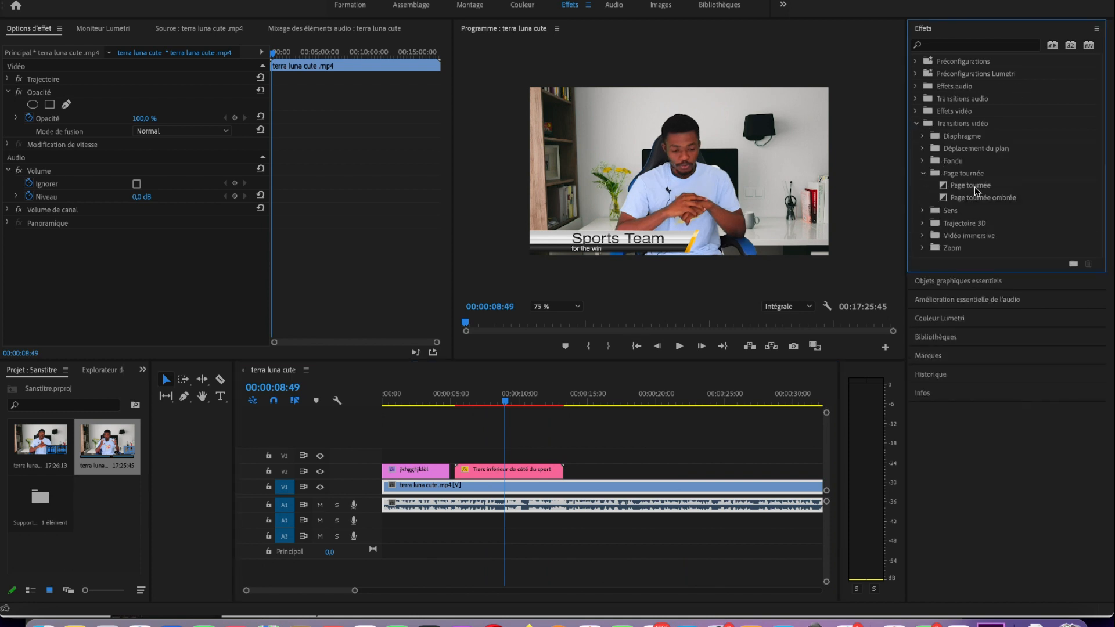
drag(974, 191, 466, 479)
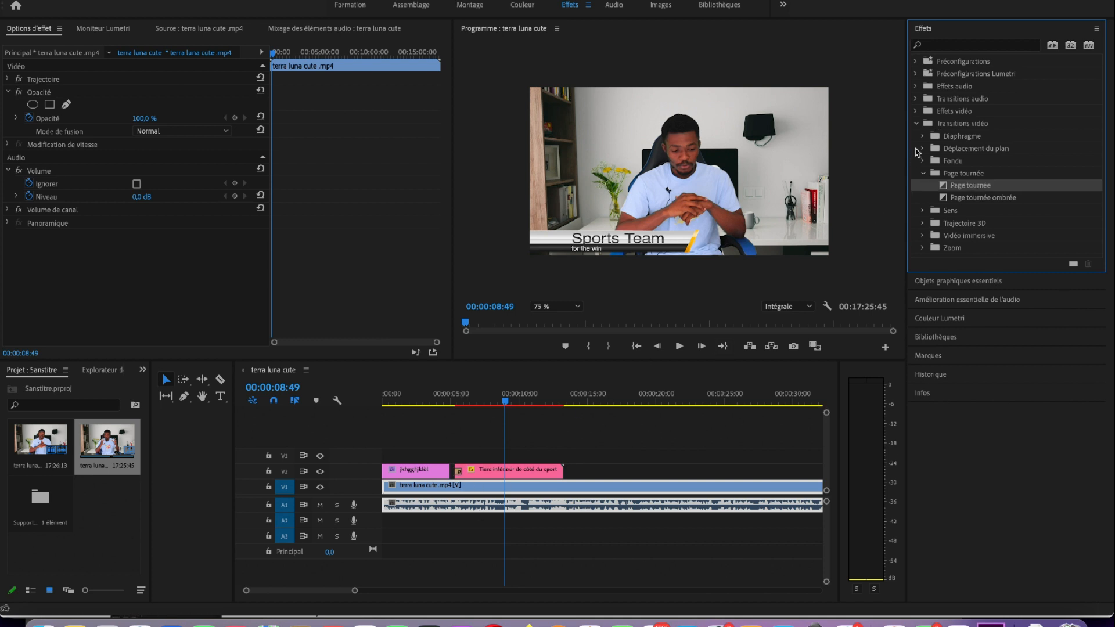
click(922, 149)
drag(952, 172, 561, 473)
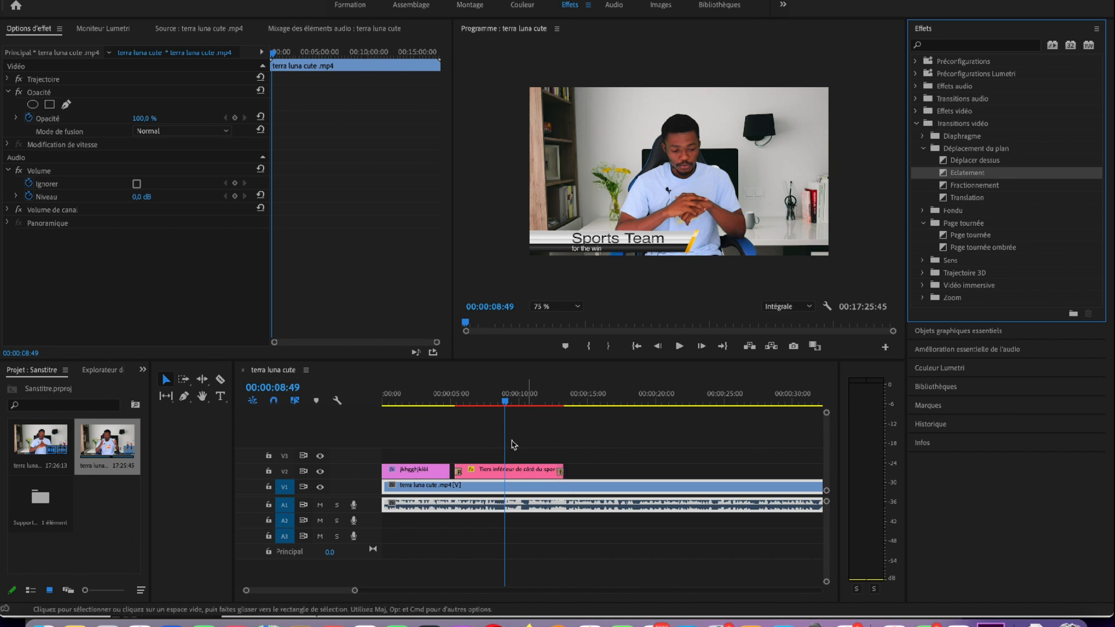
Play back the start and end of the lower-third clip to check both transitions.
click(451, 399)
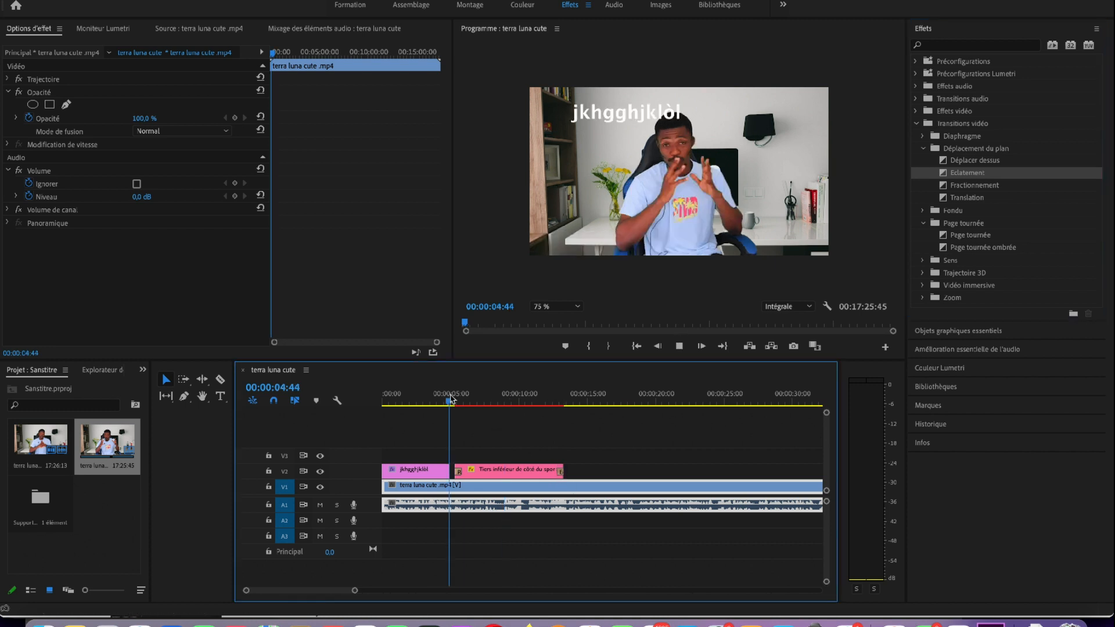
key(space)
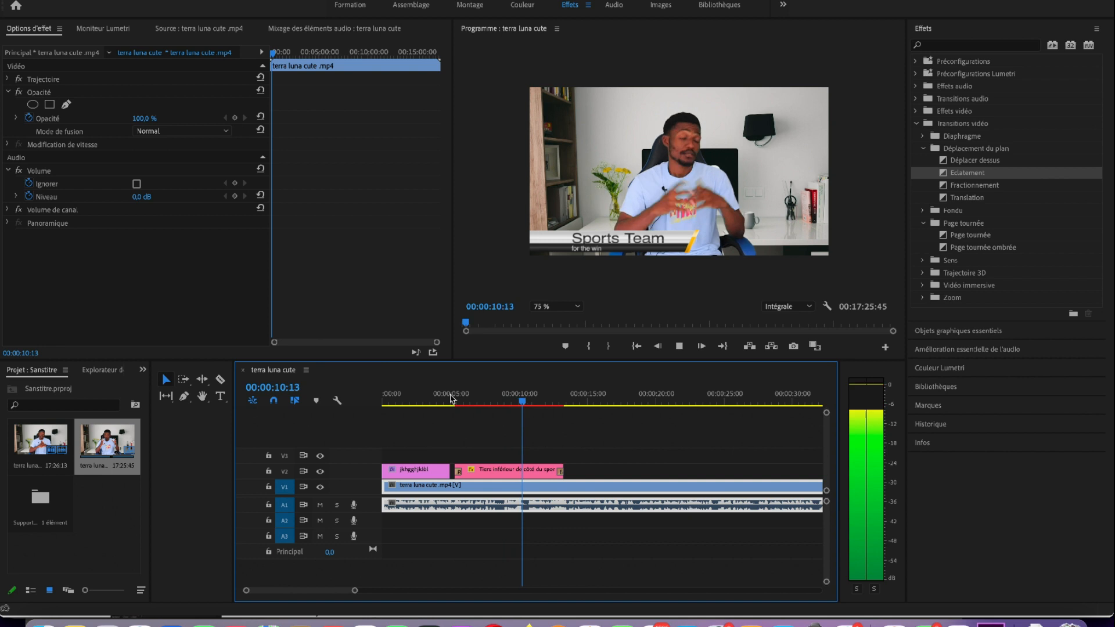
click(535, 395)
key(space)
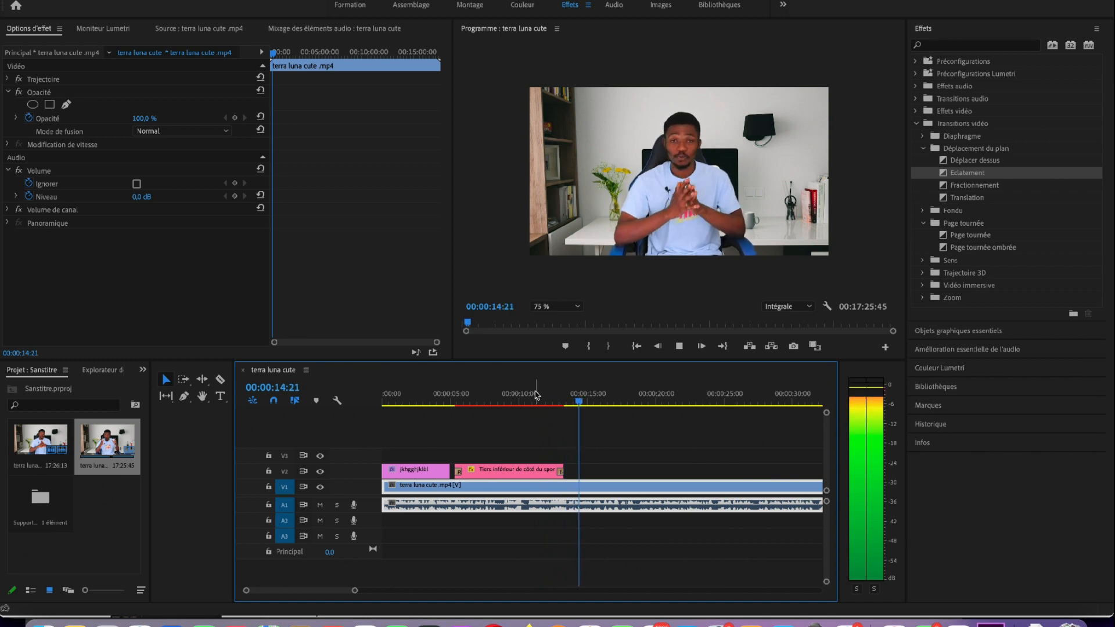
key(space)
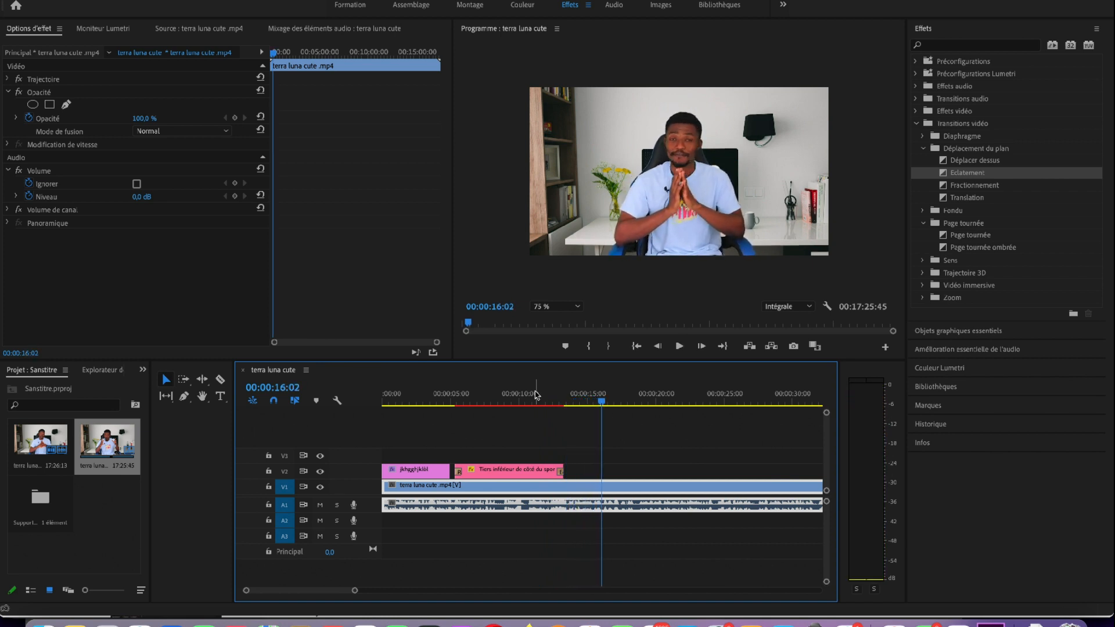
Select the lower-third clip with the playhead at 00:00:07:01 and expand its Paramètres graphiques in the effect options.
click(479, 403)
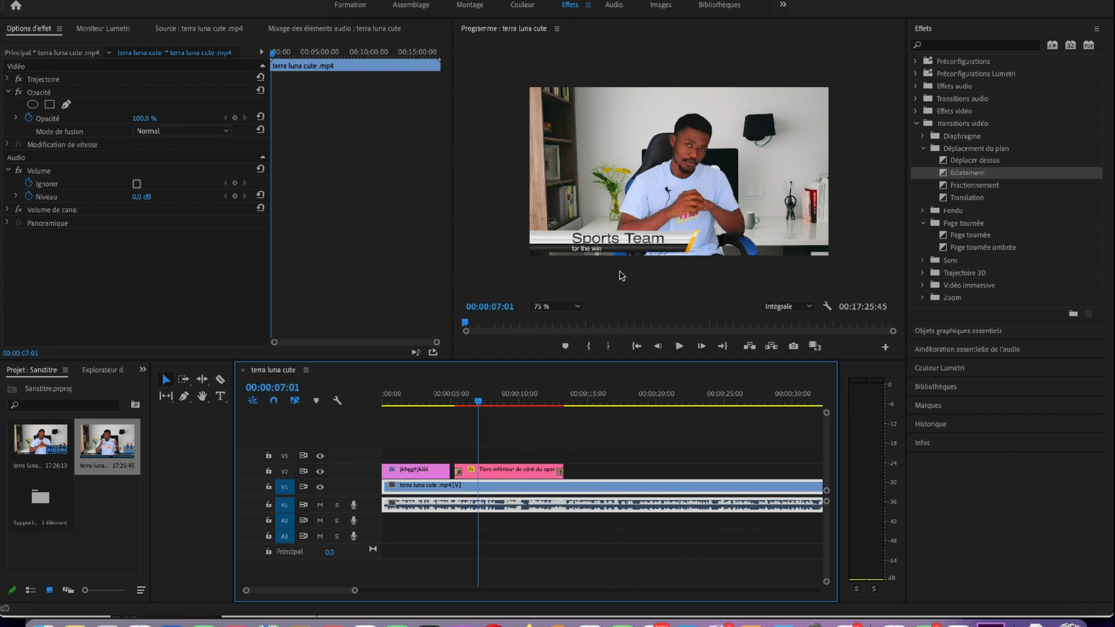
click(610, 241)
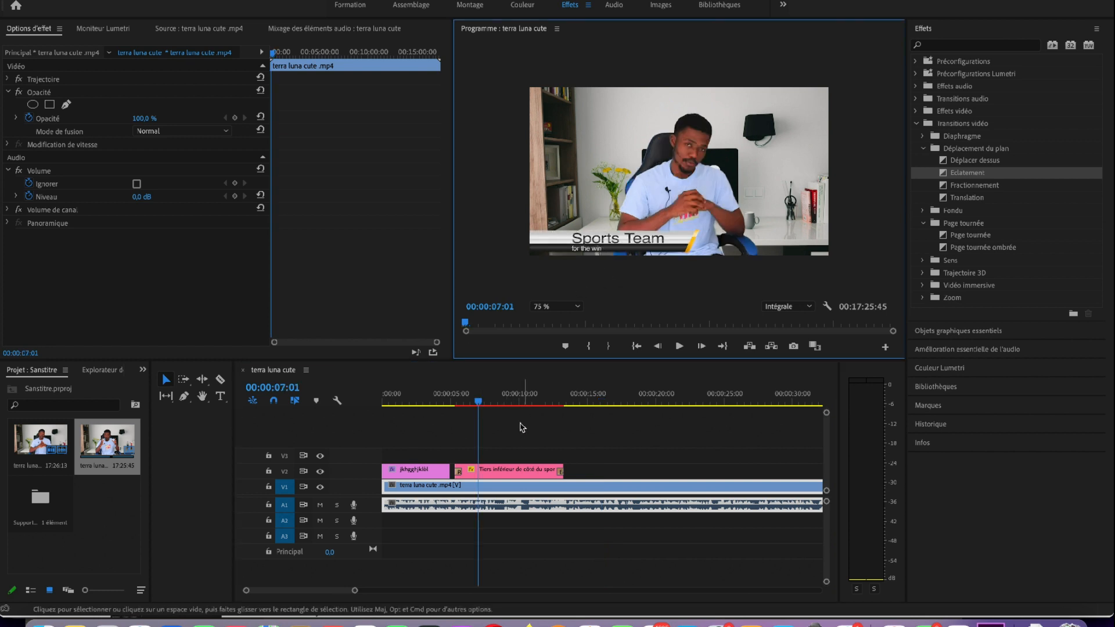
double_click(500, 469)
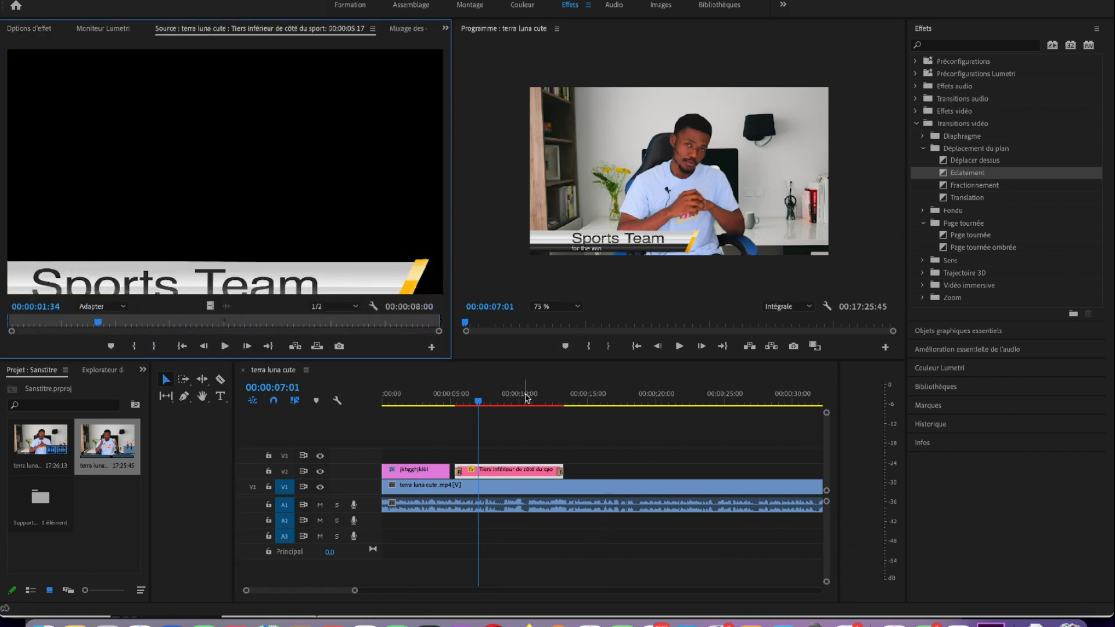
click(29, 29)
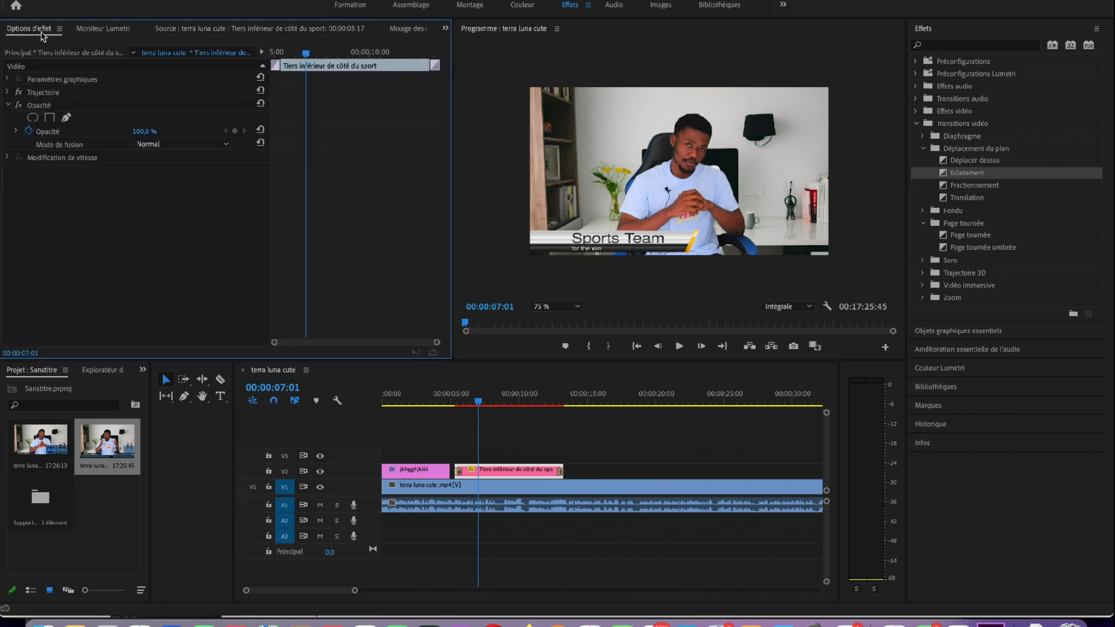
click(6, 81)
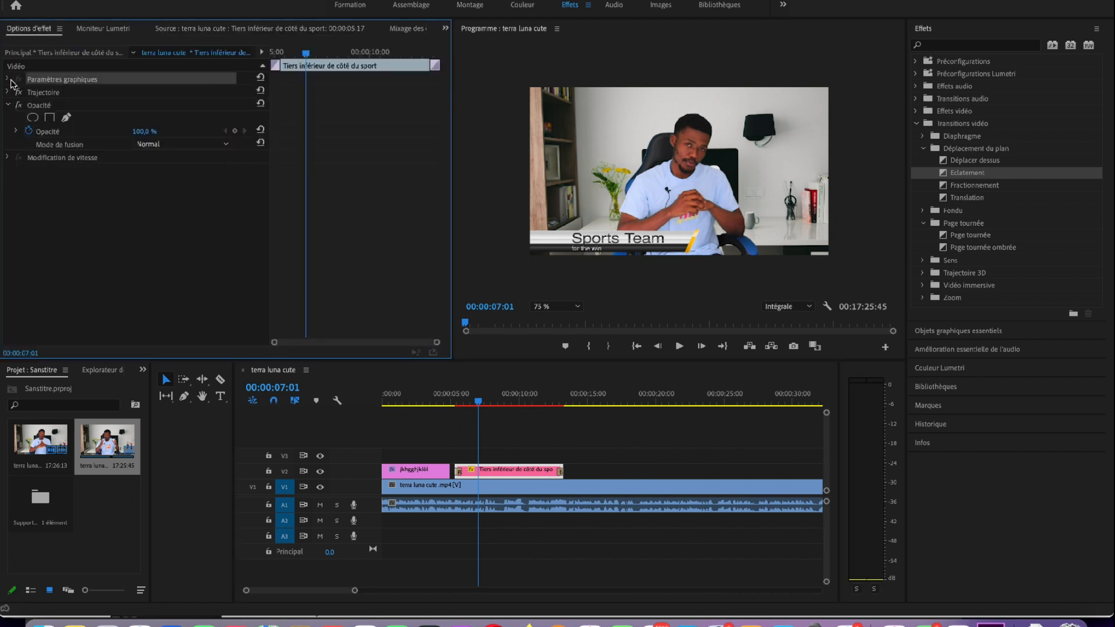
click(11, 81)
click(17, 93)
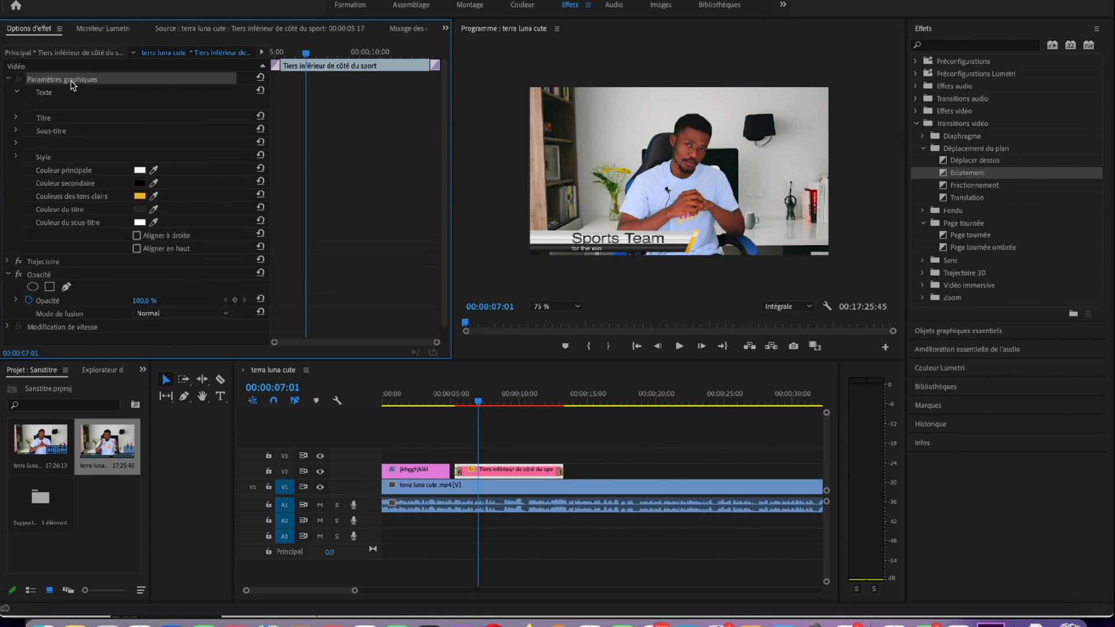
Replace the Titre text of the lower third with "wandatech".
click(15, 119)
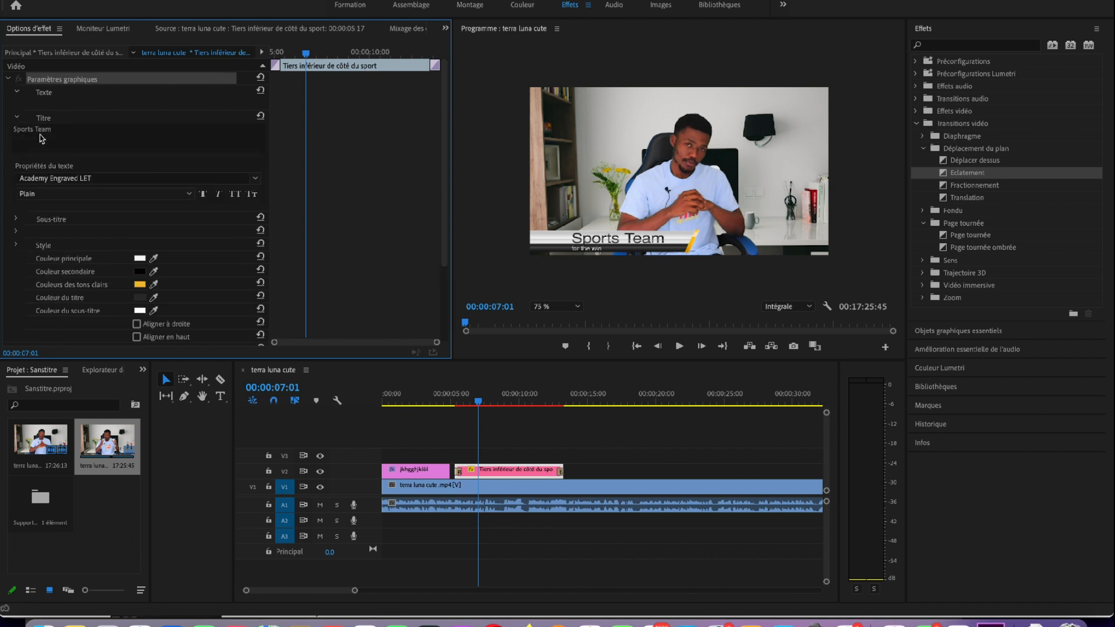
click(38, 135)
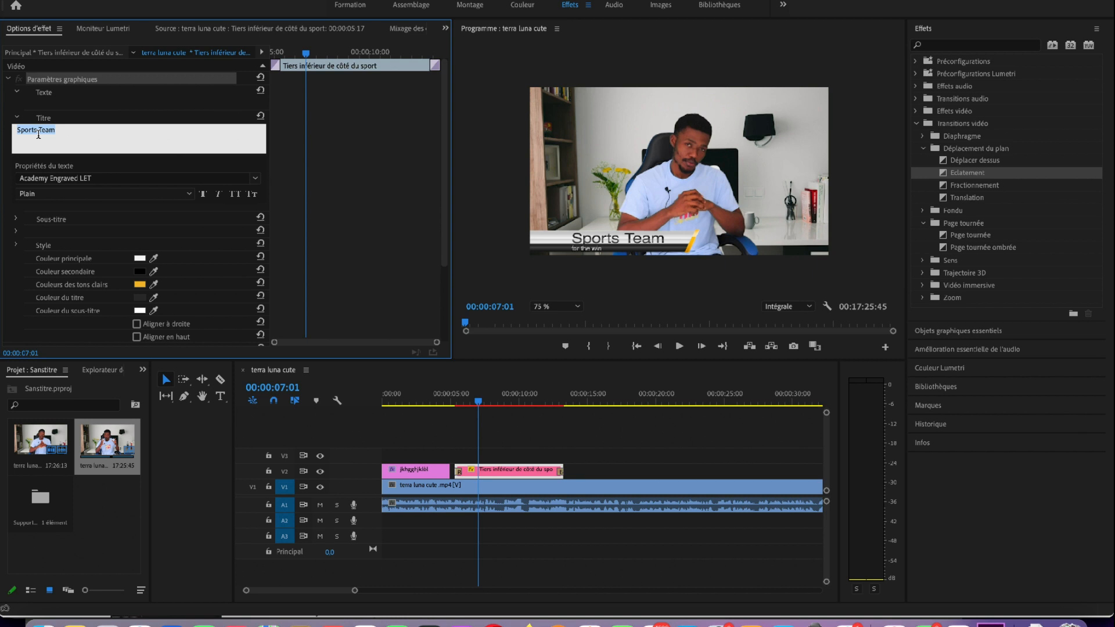
text(wandatech)
click(3, 153)
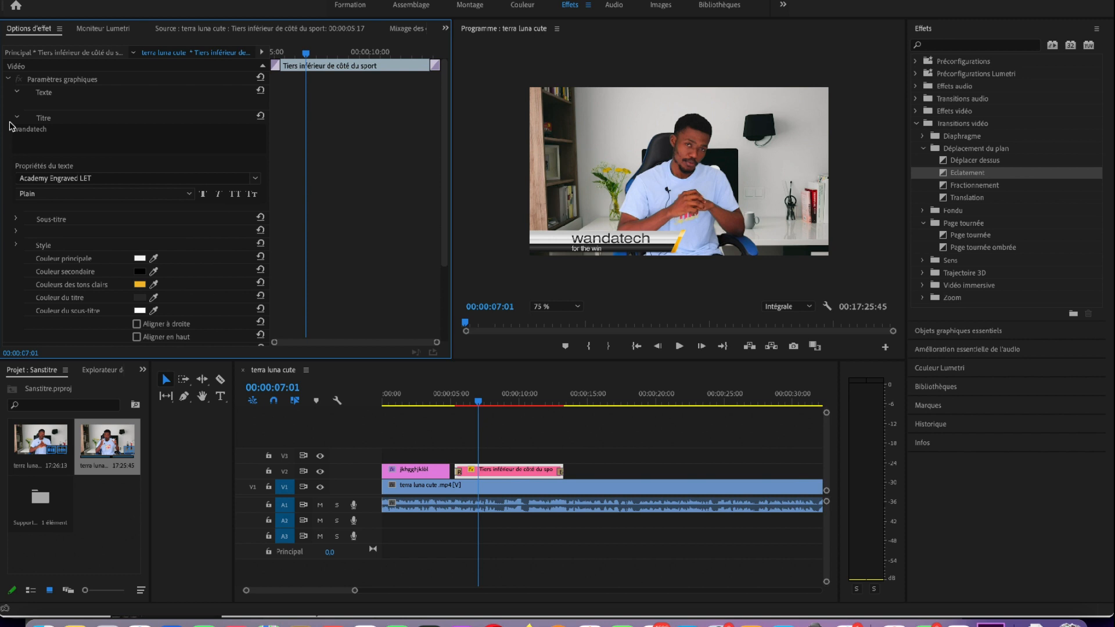
click(16, 119)
Replace the Sous-titre text of the lower third with "nwes premier".
click(18, 132)
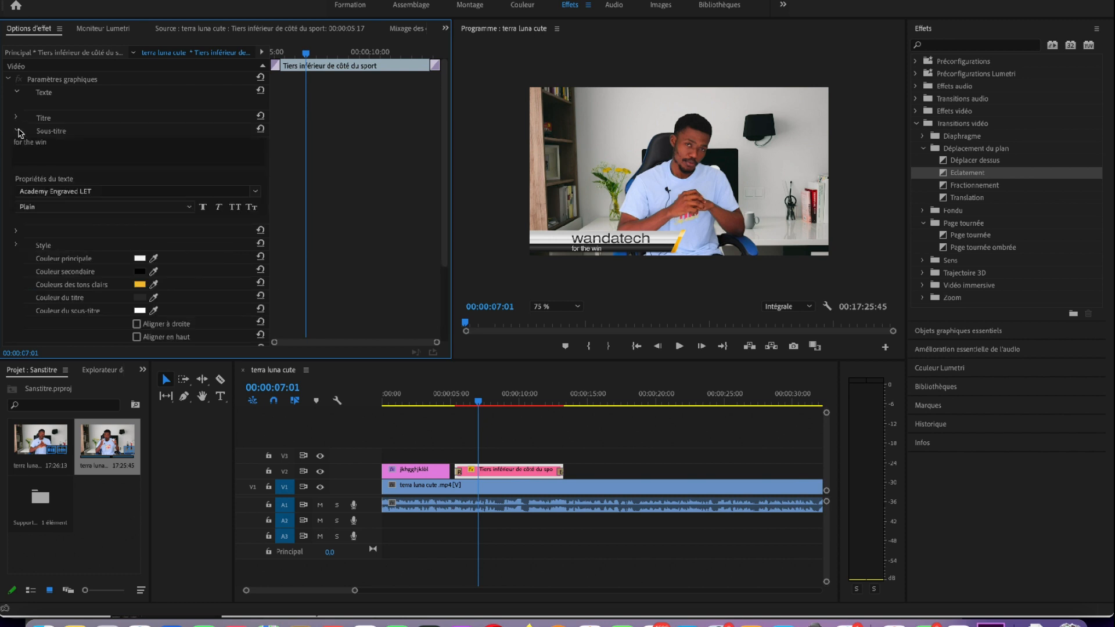
click(56, 145)
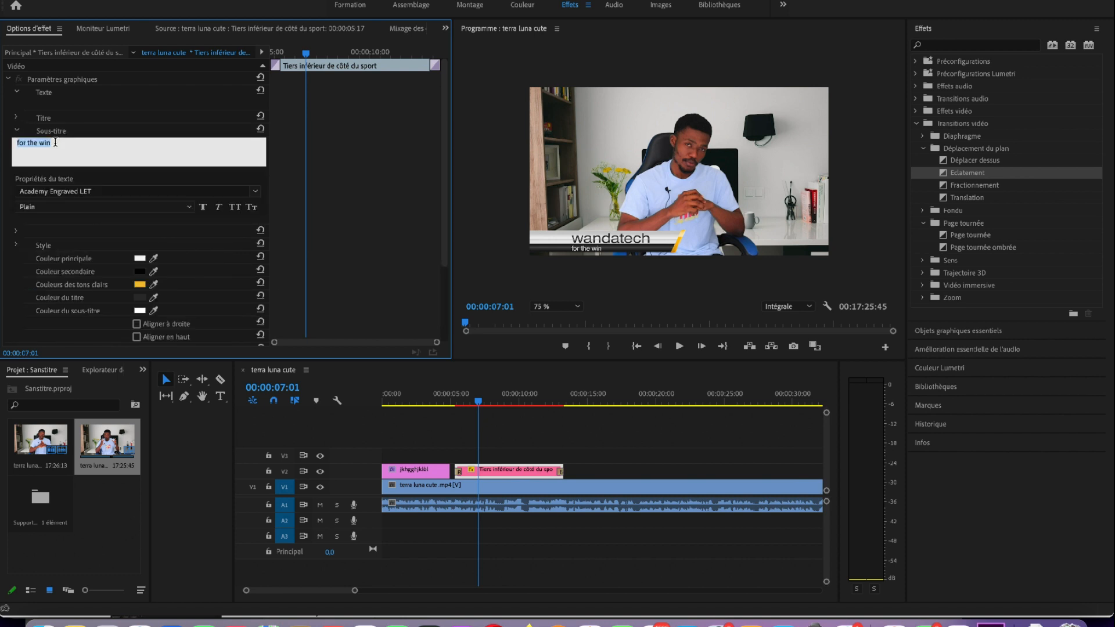
text(nwes premier)
click(10, 188)
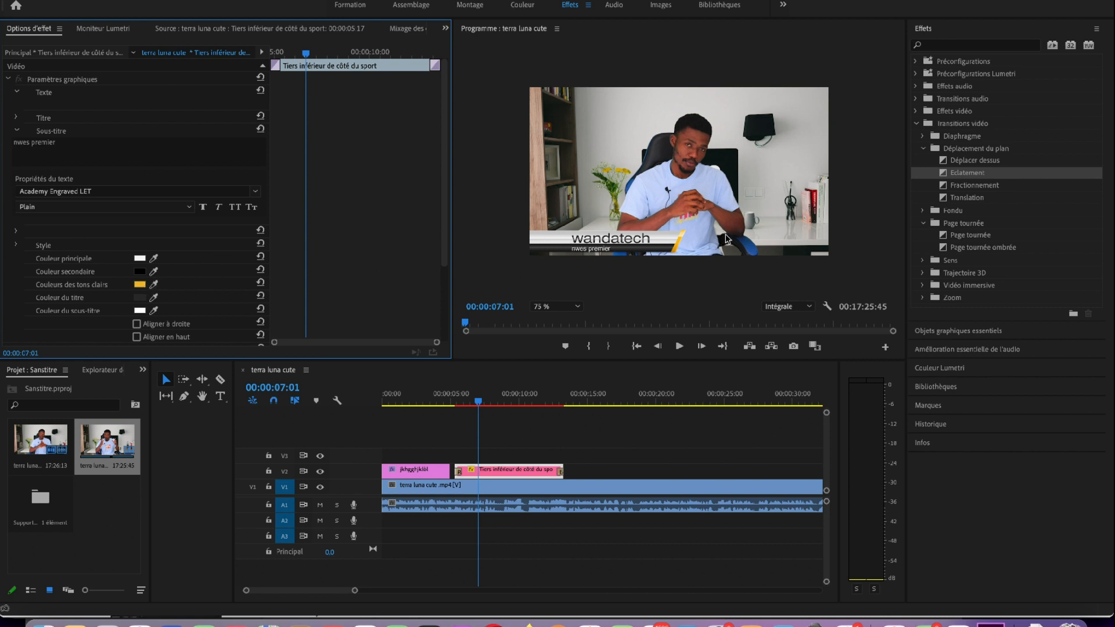
Recolour the lower third with a sampled dark blue for Couleurs des tons clairs and a bright green for Couleur principale.
click(155, 284)
click(154, 259)
click(222, 231)
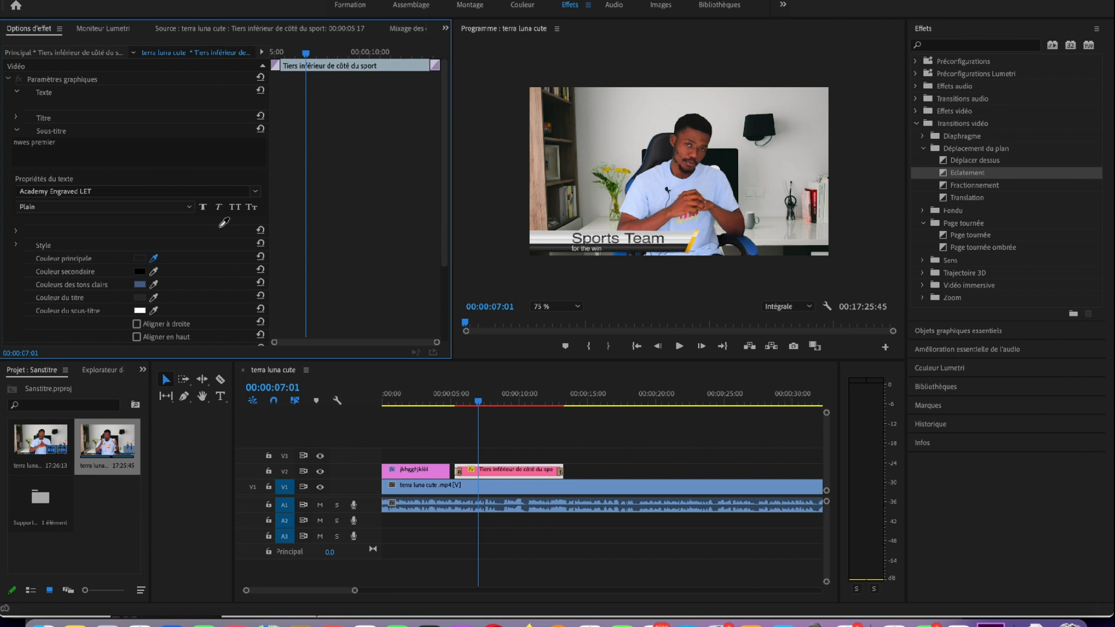
click(141, 259)
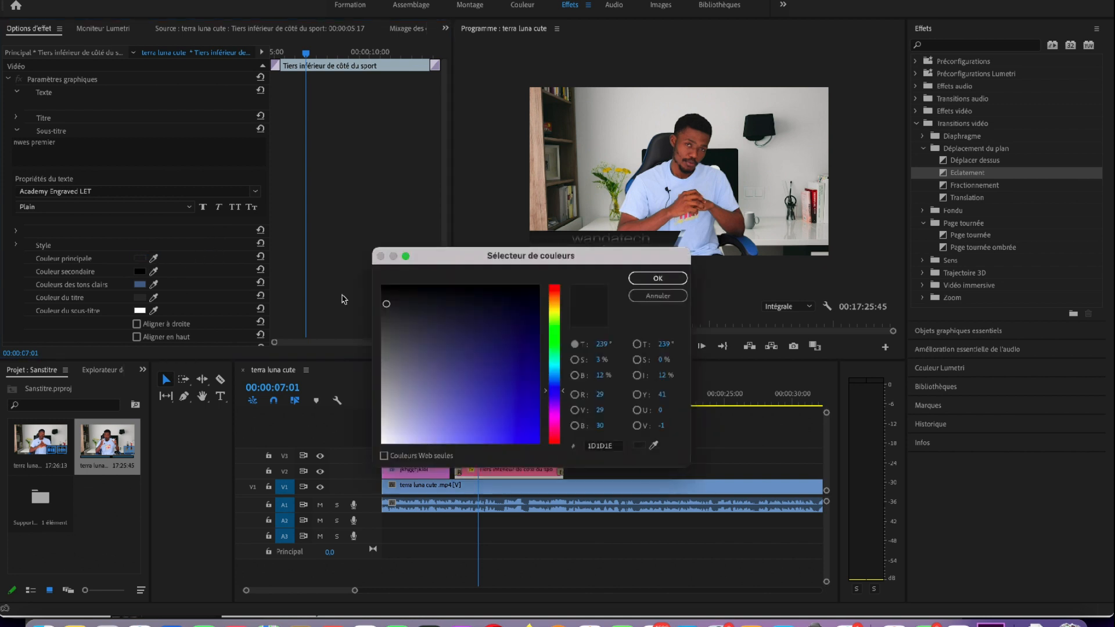
mouse_move(556, 302)
mouse_down()
mouse_move(553, 288)
mouse_move(558, 354)
mouse_move(517, 407)
mouse_move(497, 468)
mouse_up()
click(672, 279)
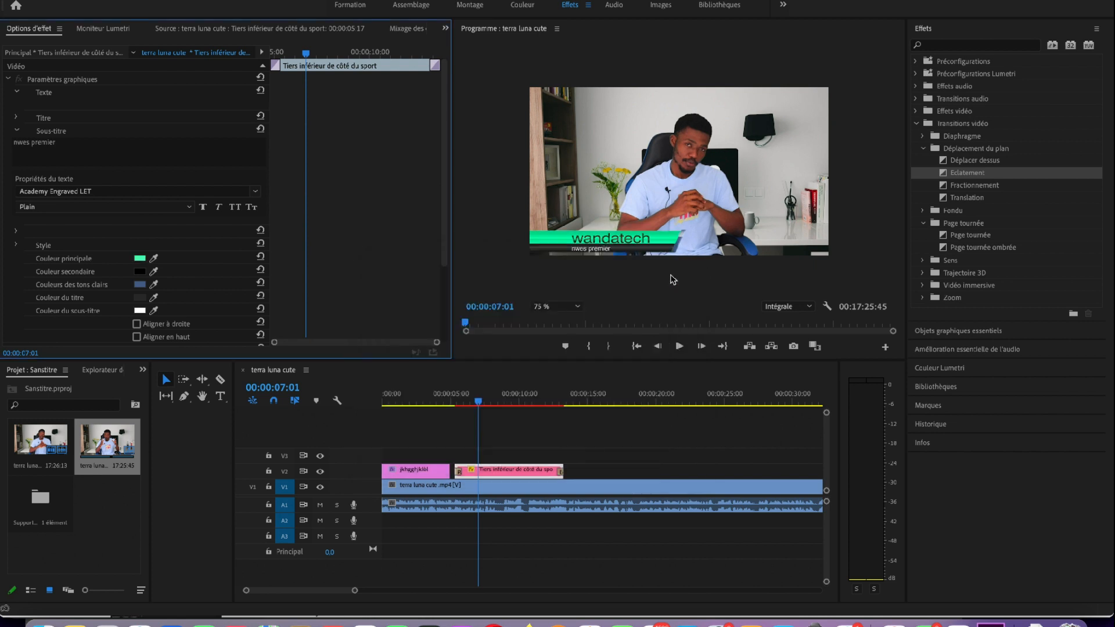